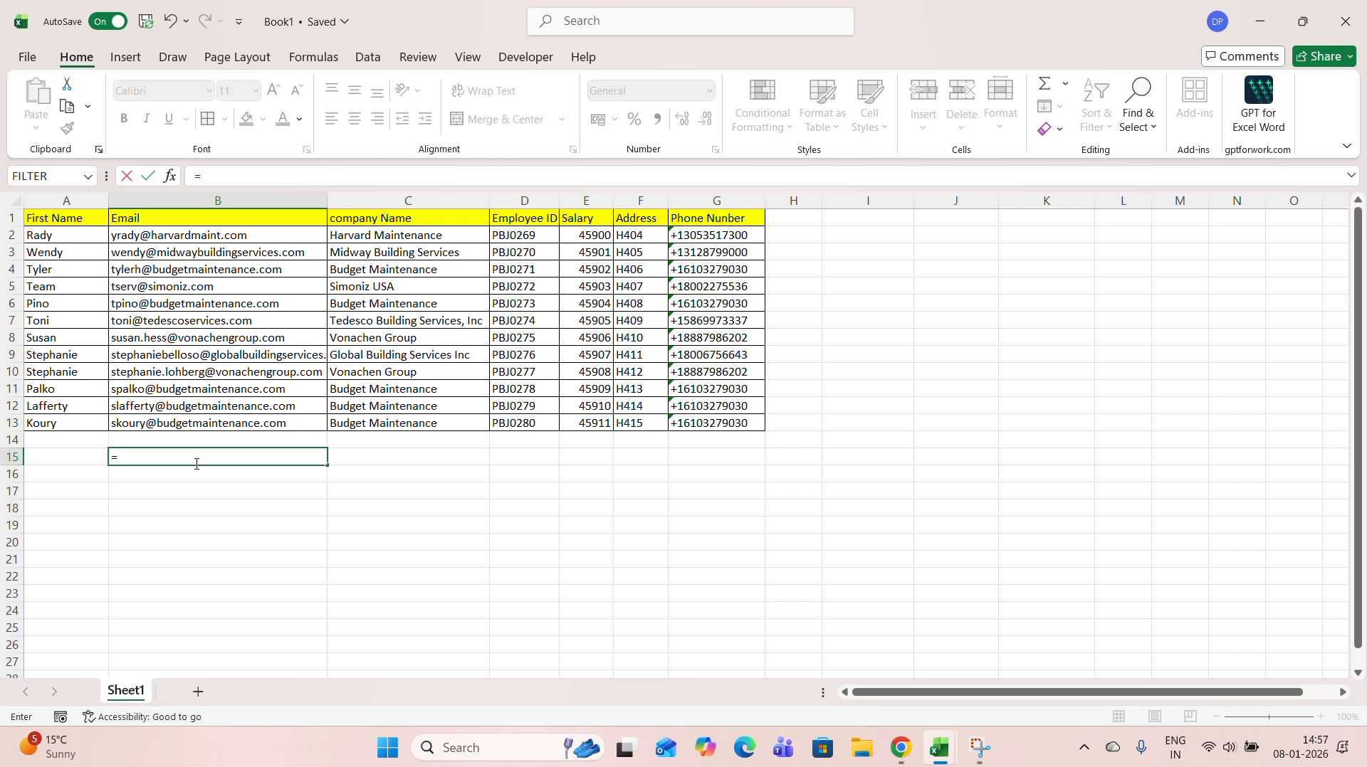
text(j)
key(BackSpace)
text(vl)
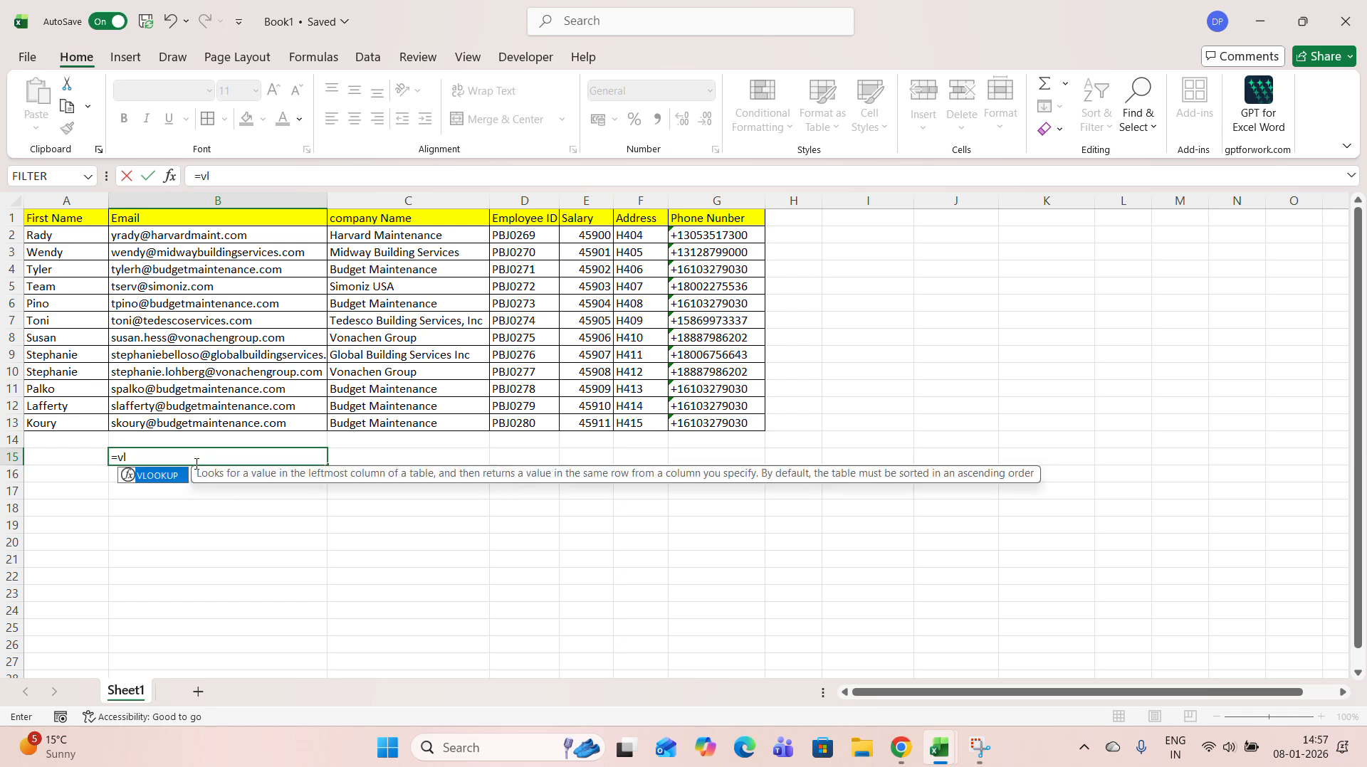
key(BackSpace)
key(BackSpace)
key(BackSpace)
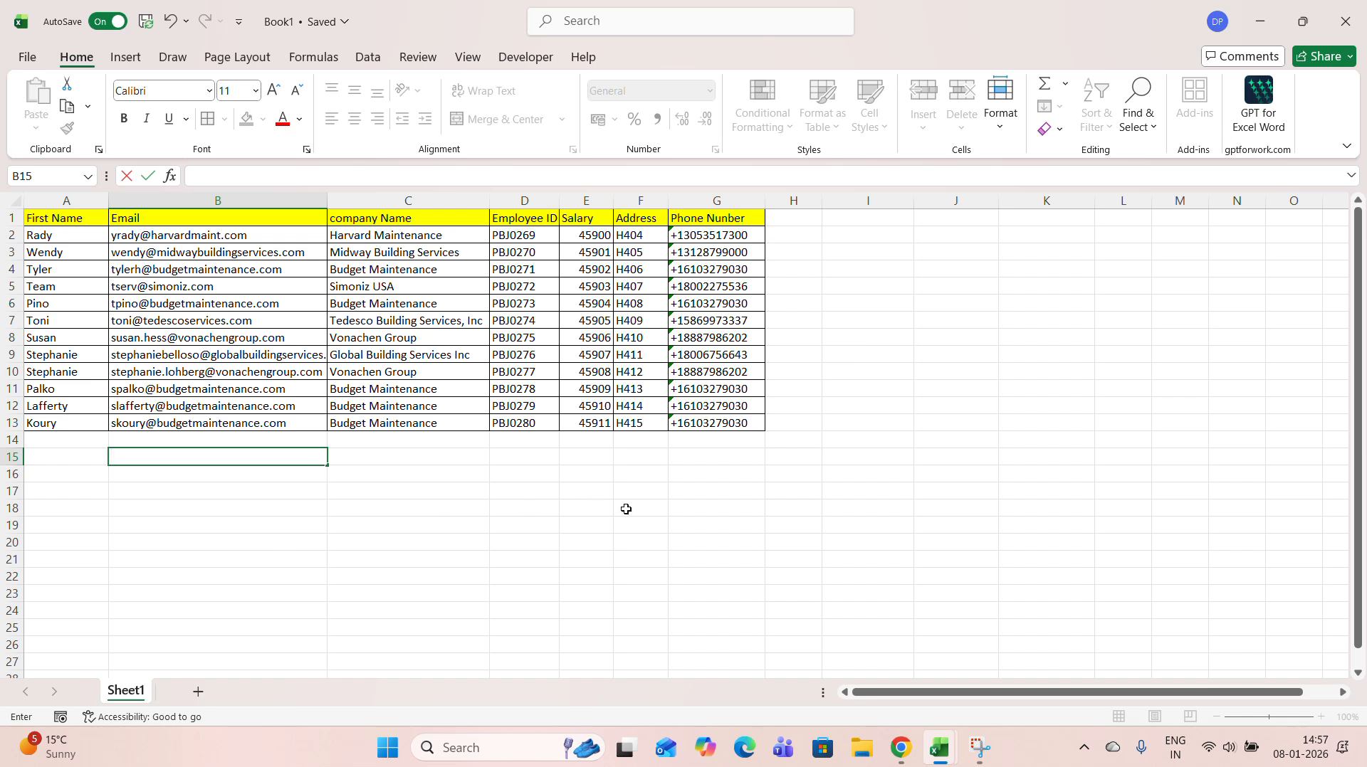
text(=)
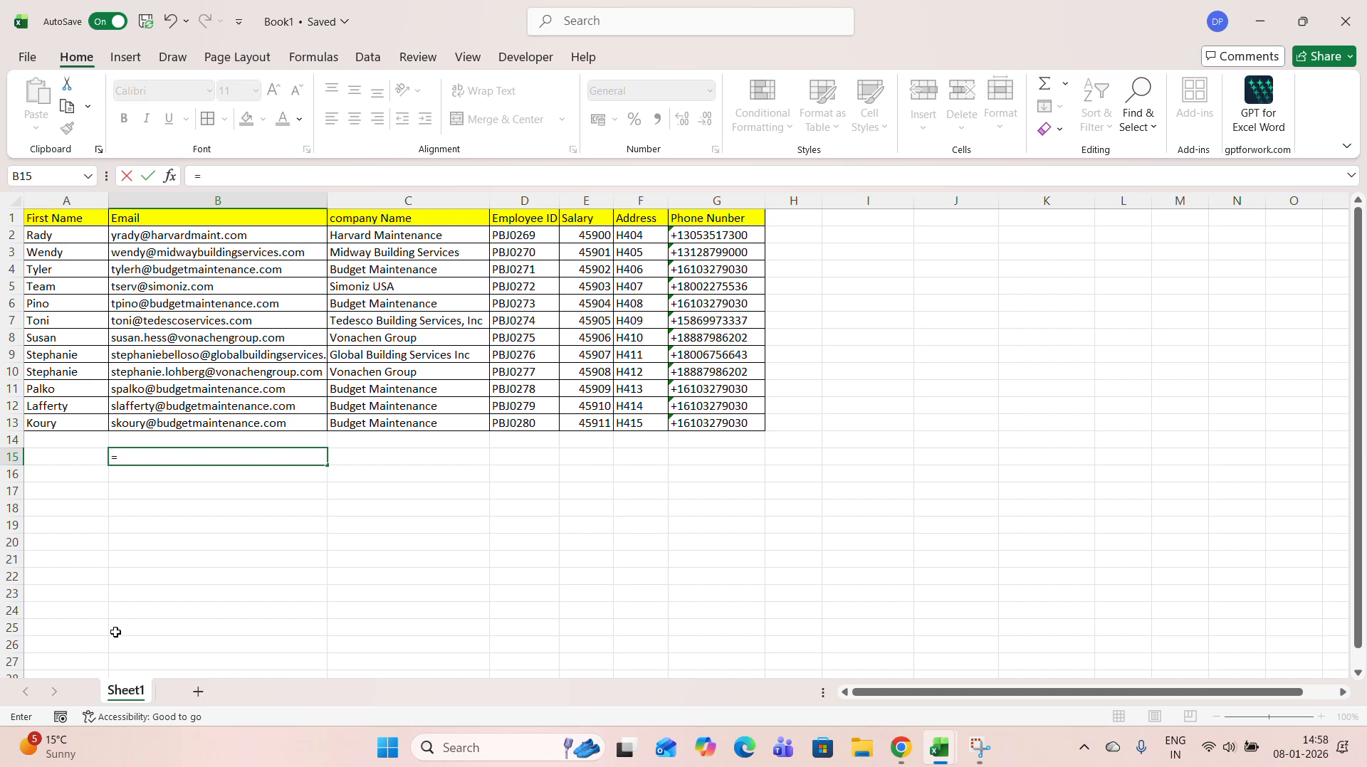
key(BackSpace)
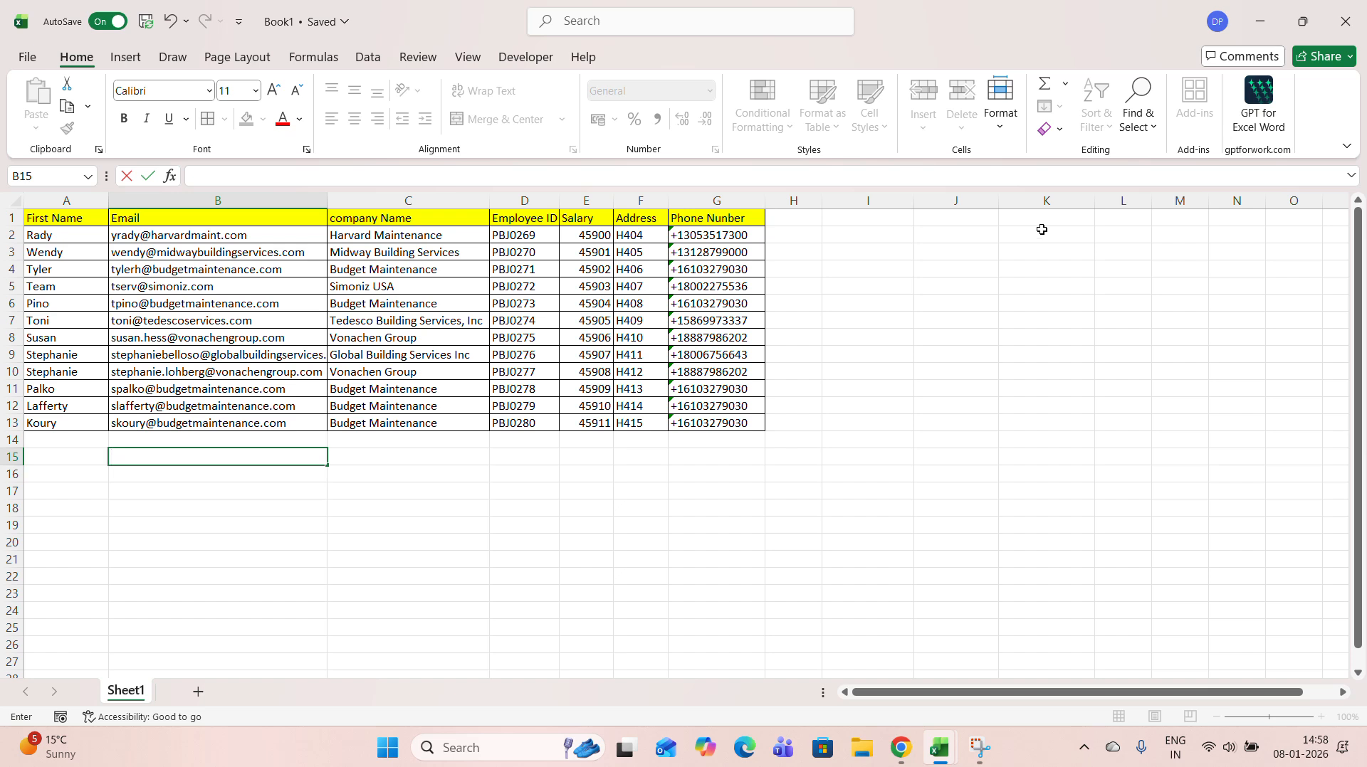
click(69, 447)
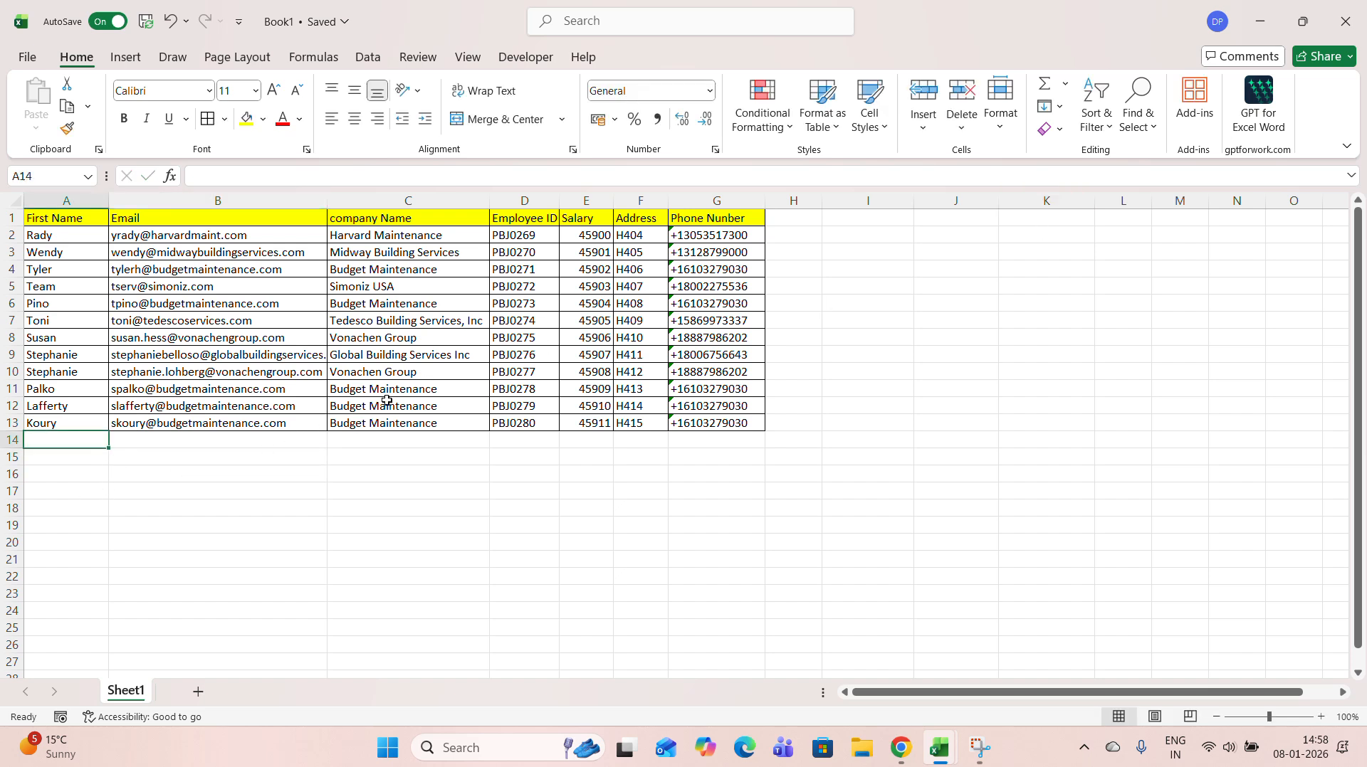
Copy the First Name column A1:A13 and paste it below the table starting at cell A16
drag(39, 219, 78, 329)
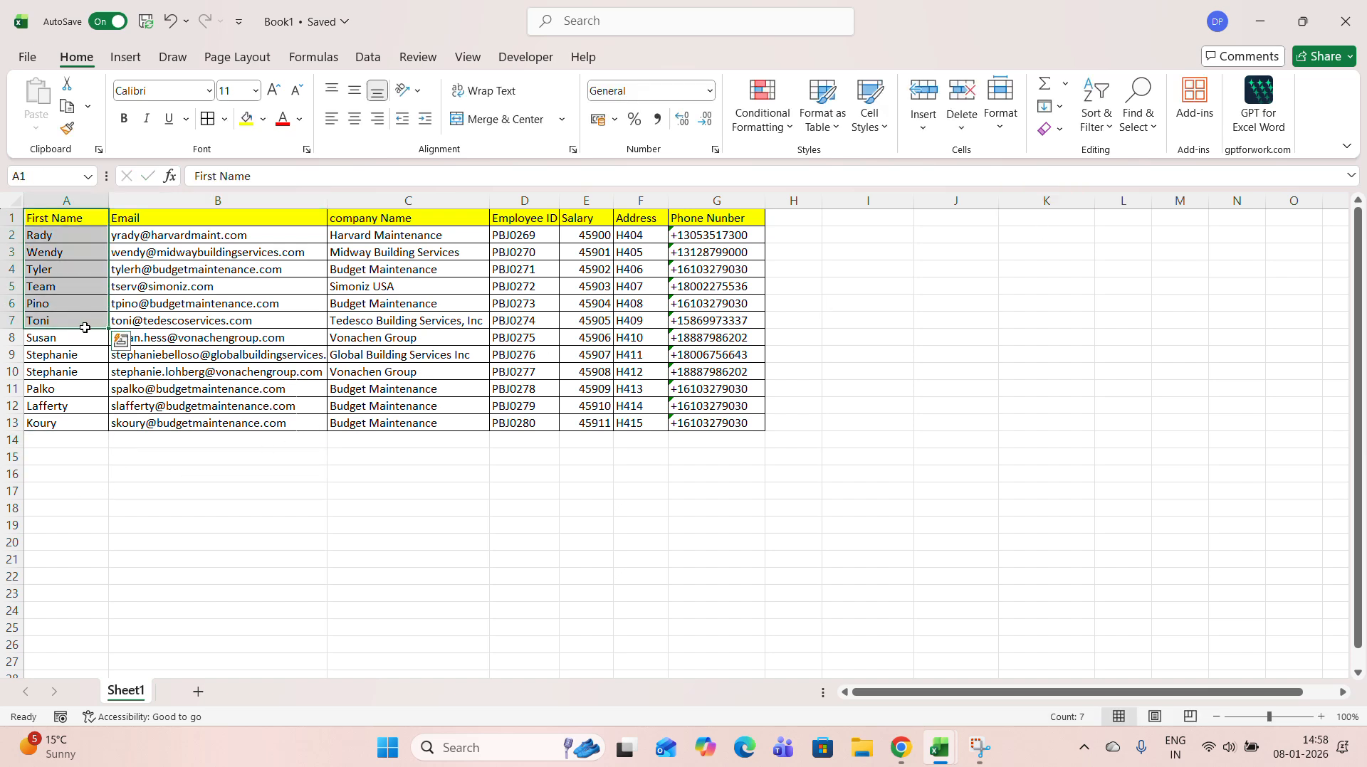
click(160, 558)
drag(65, 220, 66, 433)
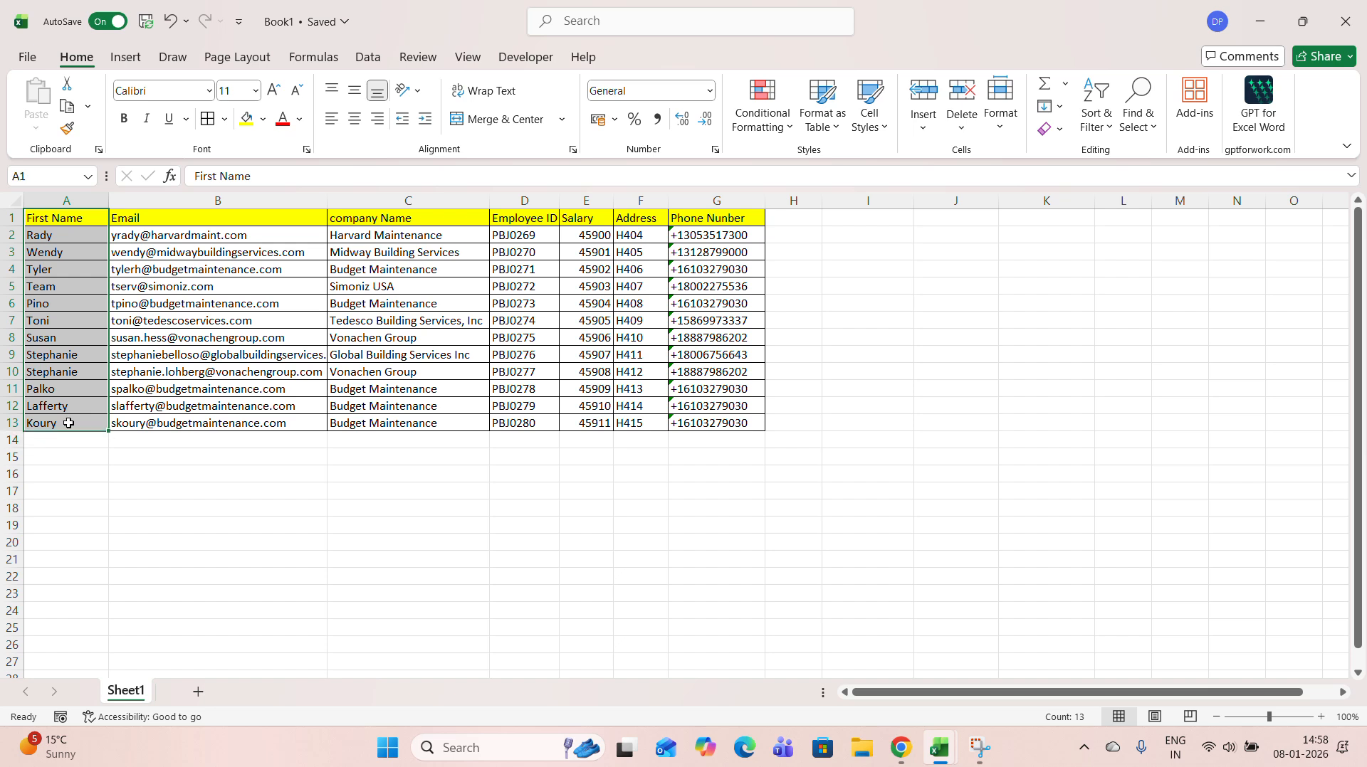
key(ctrl+c)
click(83, 506)
key(ctrl+v)
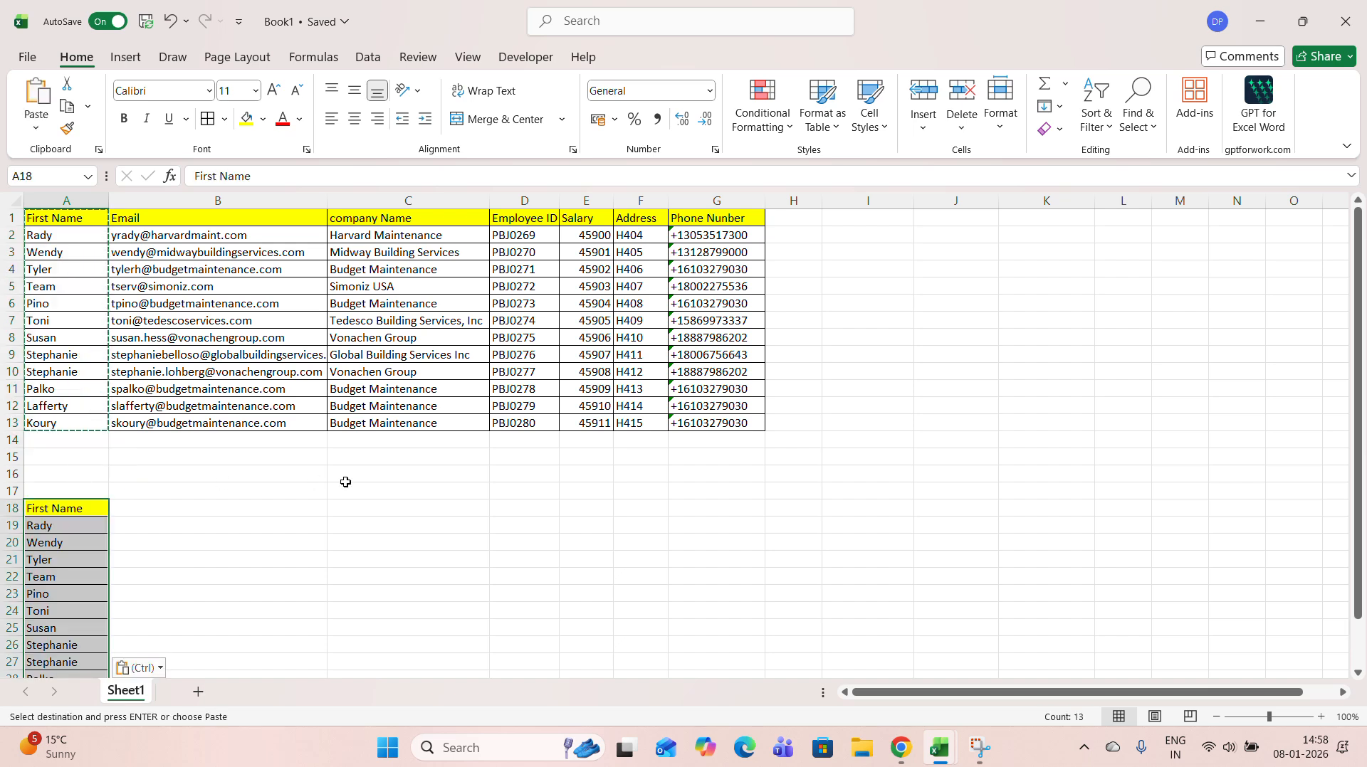
scroll(344, 488, down, 1)
key(ctrl+z)
click(67, 423)
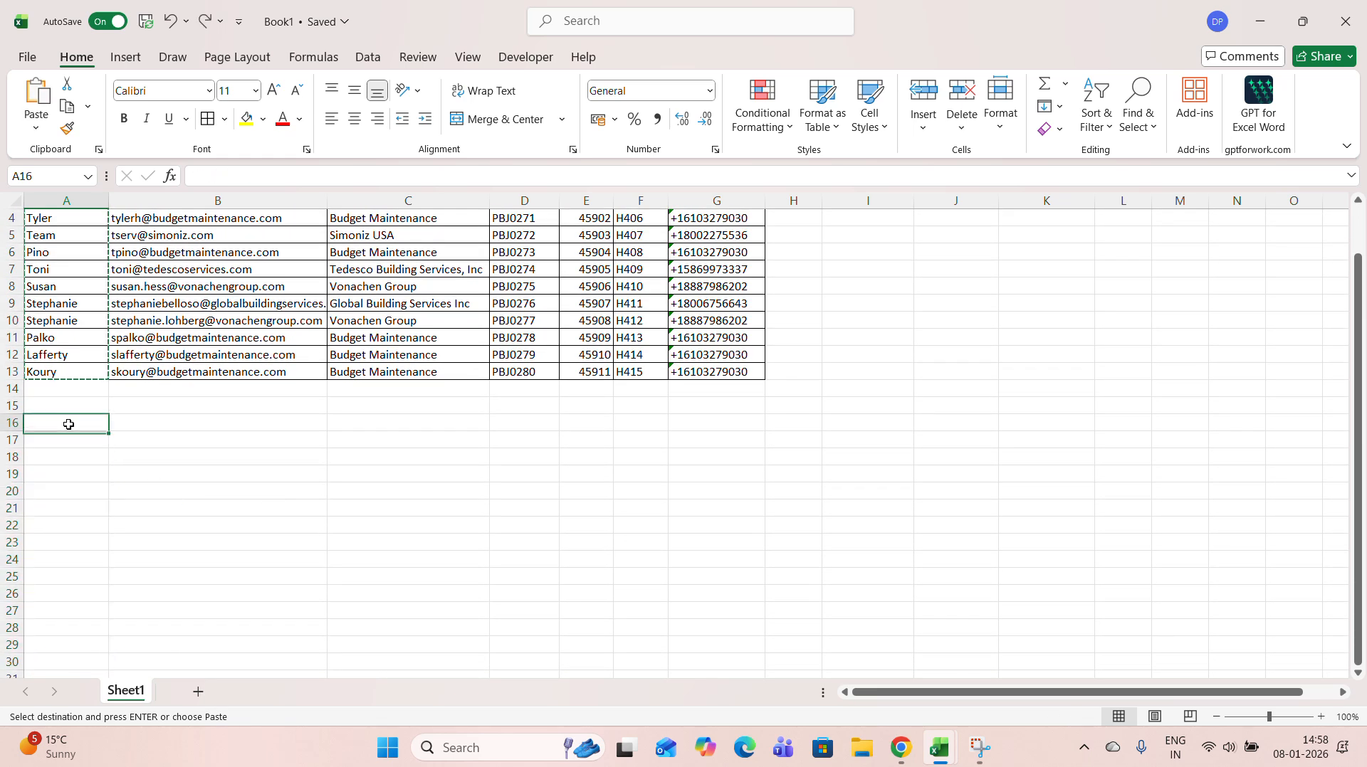
key(ctrl+v)
click(163, 435)
scroll(163, 434, up, 1)
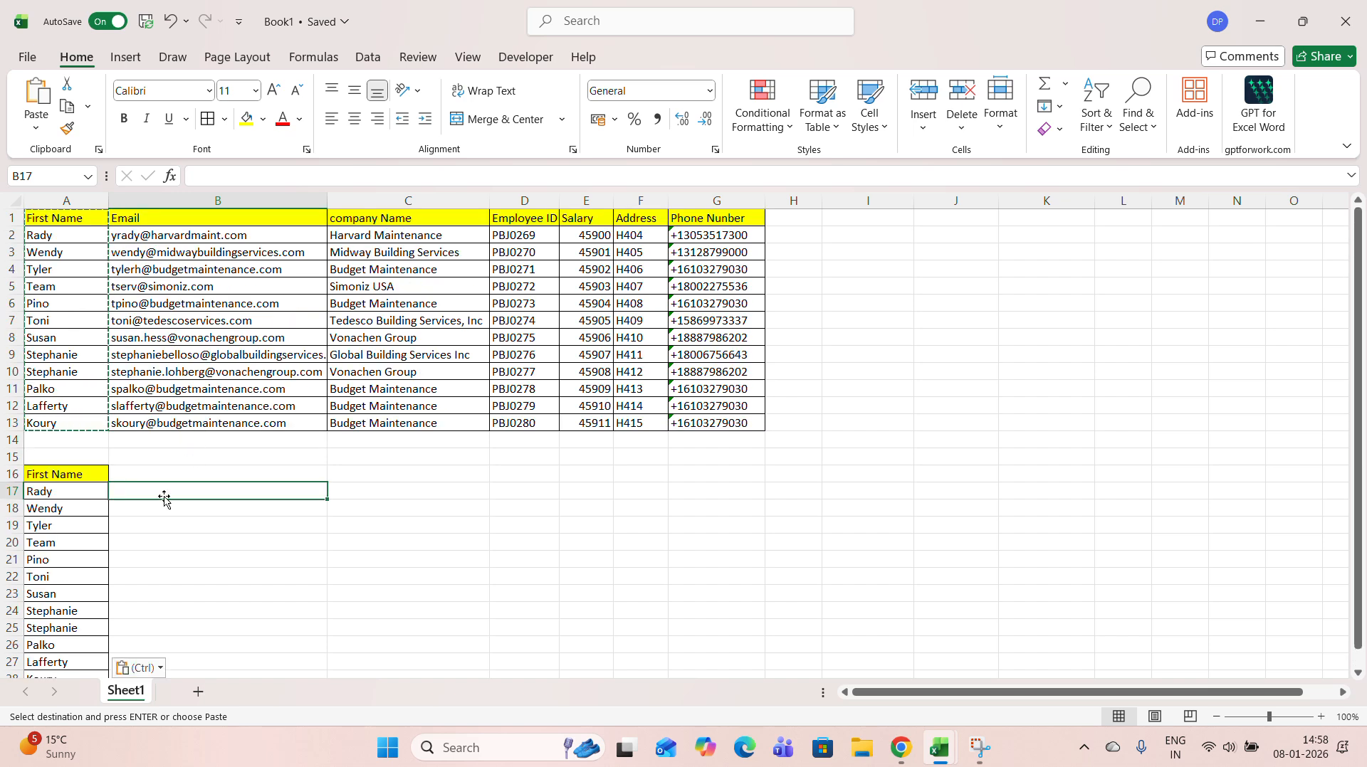
Begin a VLOOKUP formula in B17 with A17 as the lookup value and A1:G13 as the table array
click(148, 474)
key(Down)
text(=vlo)
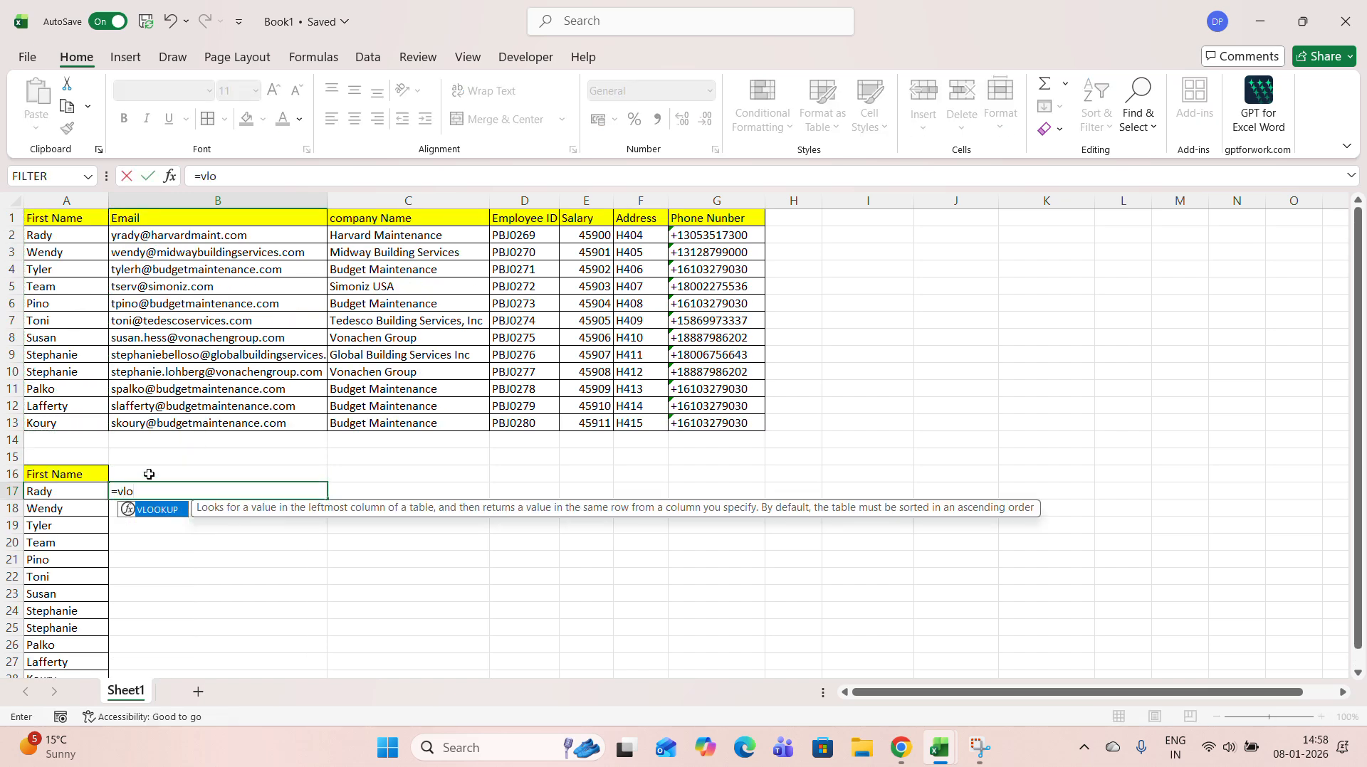
double_click(157, 511)
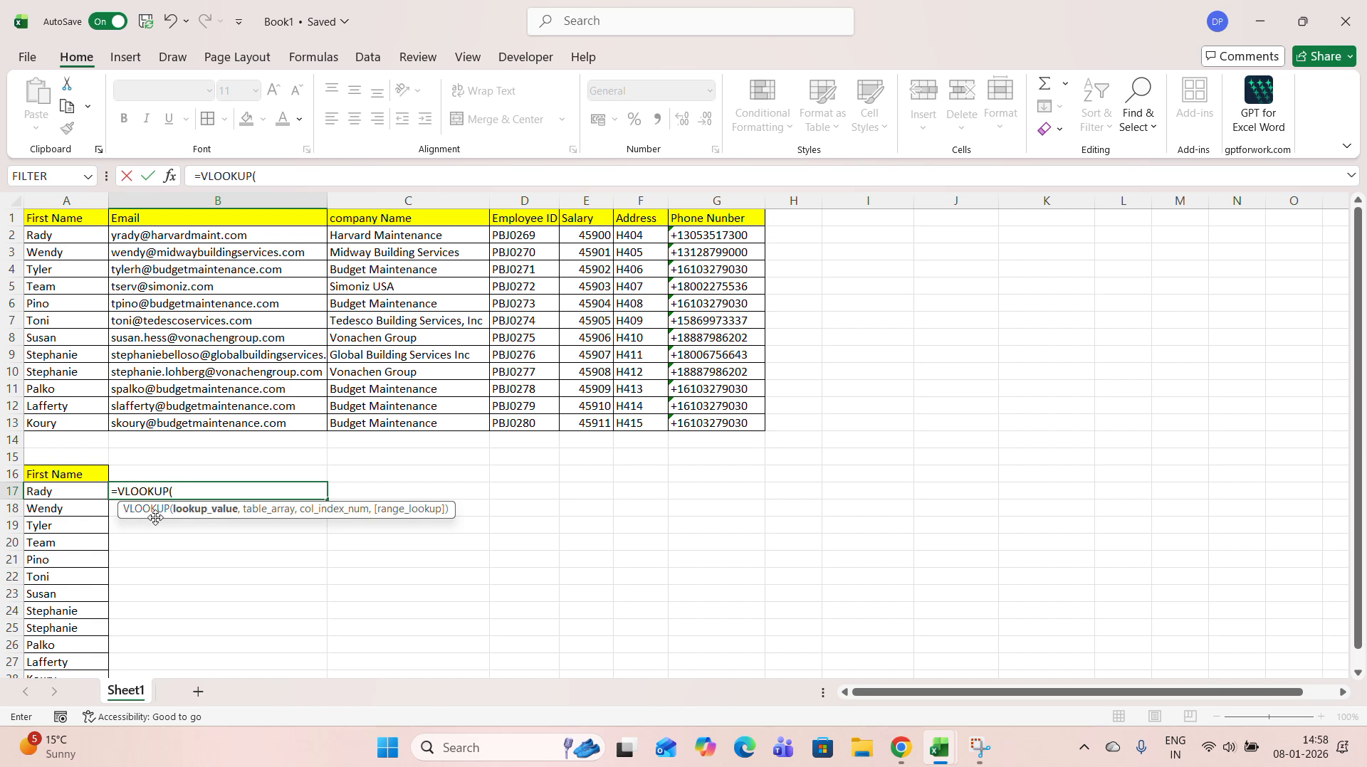
click(71, 491)
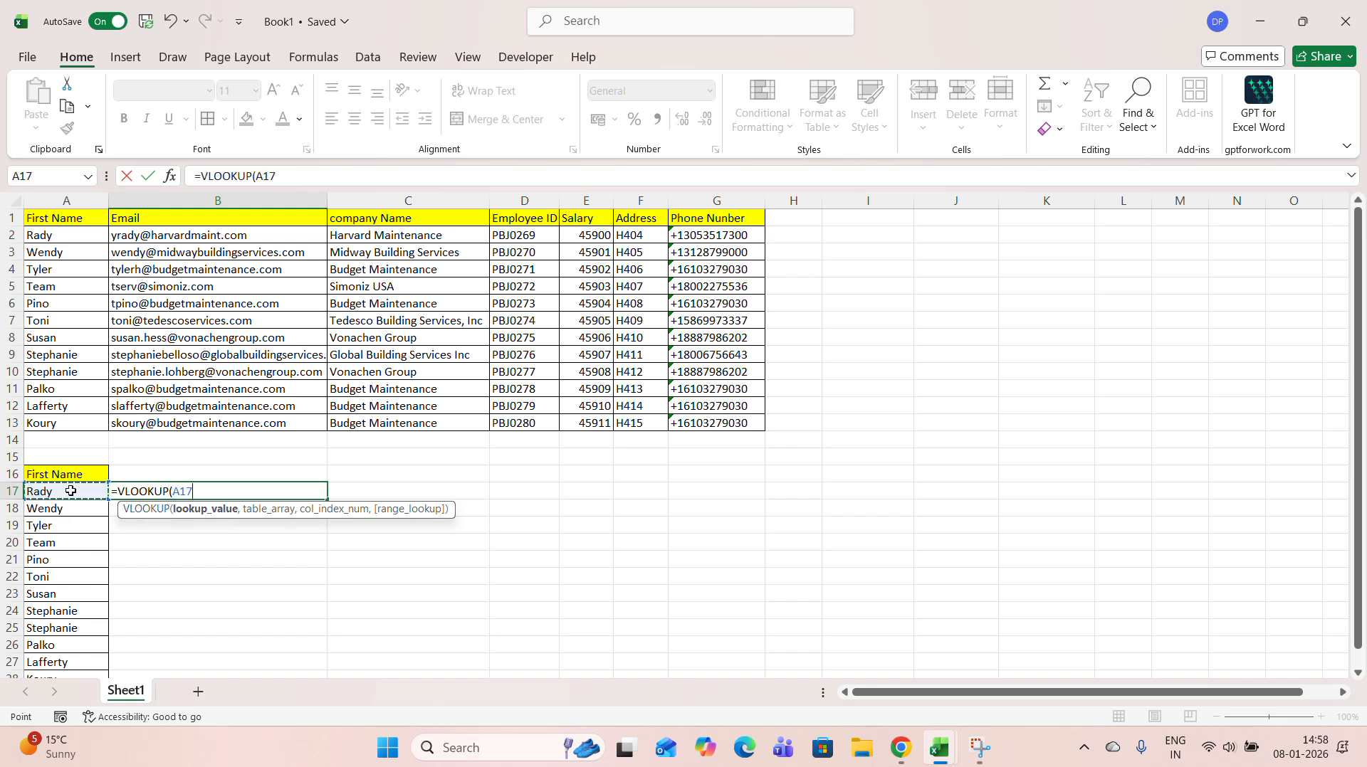
text(,)
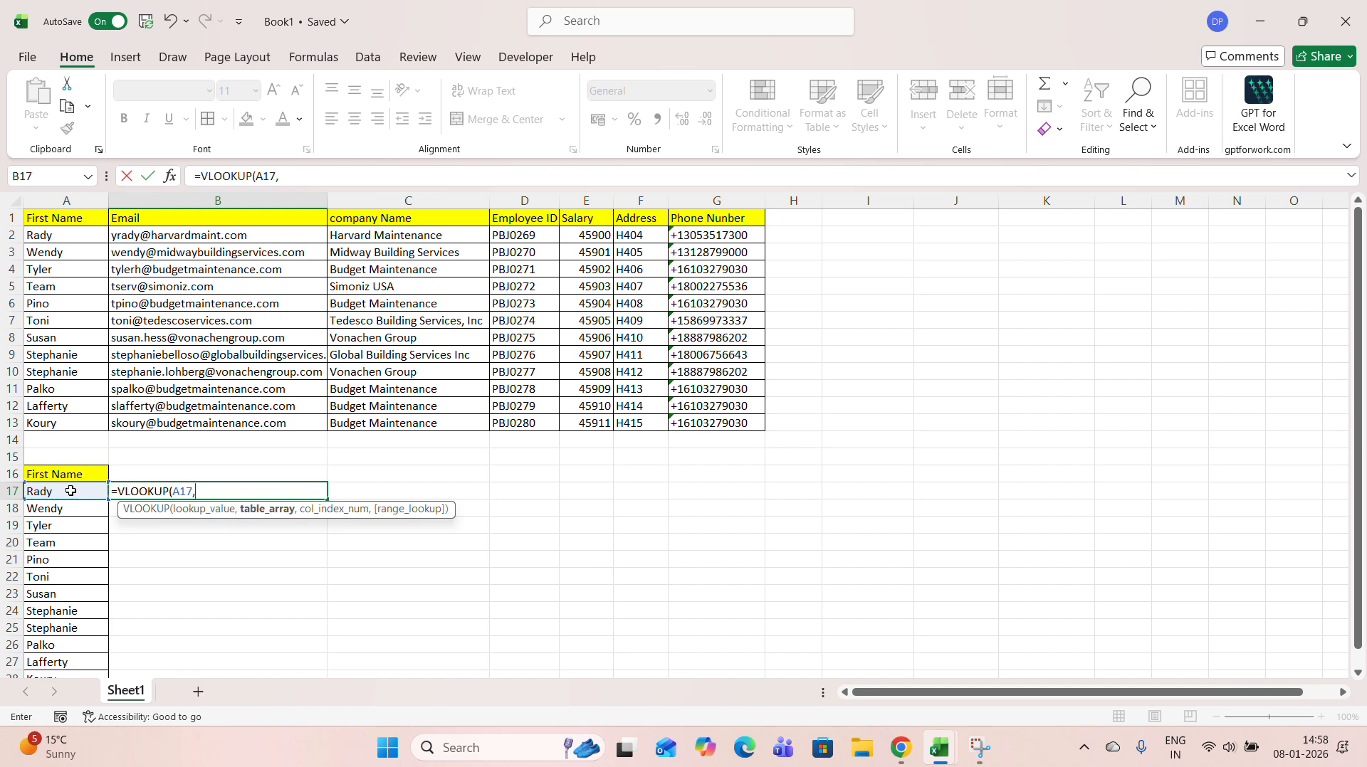
drag(48, 221, 709, 420)
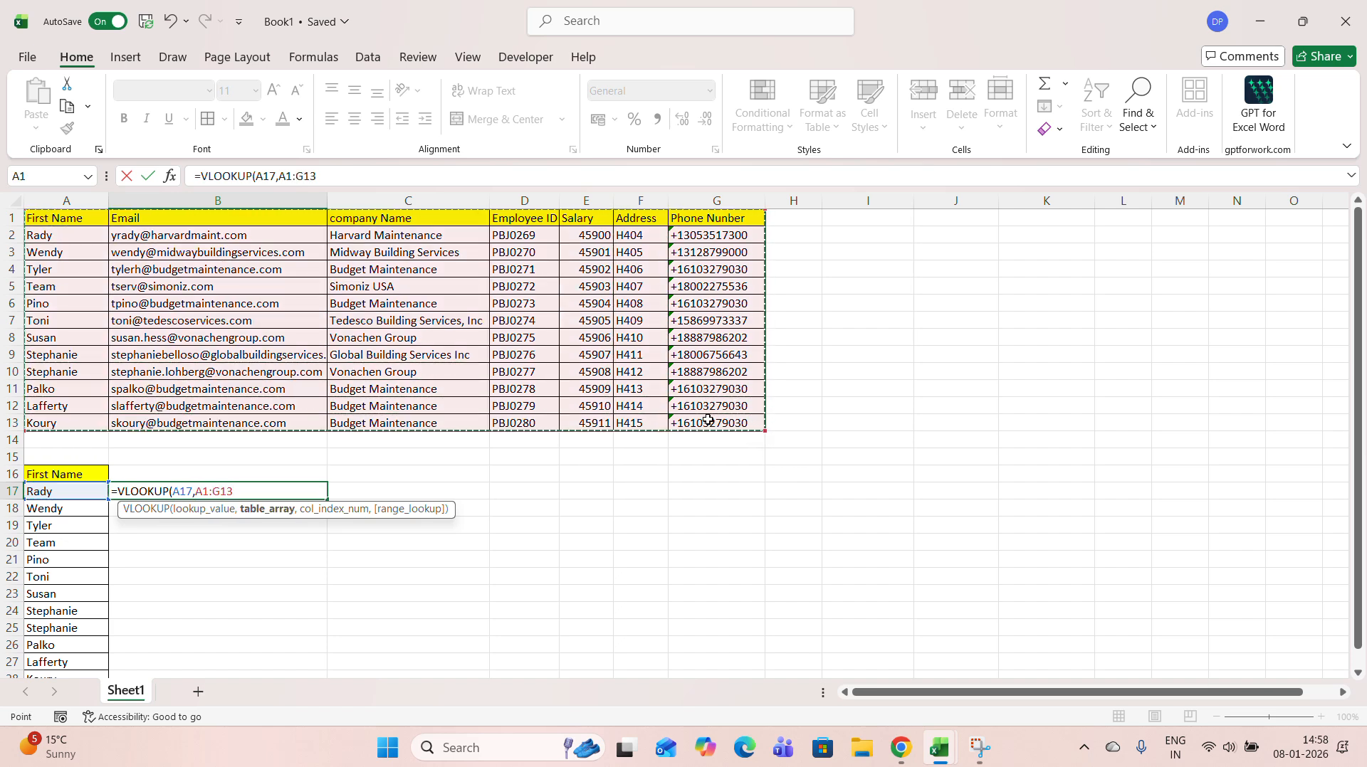
Complete the VLOOKUP with the column index array {3,5,7} and 0 for exact match, and enter the formula
text(,{3,)
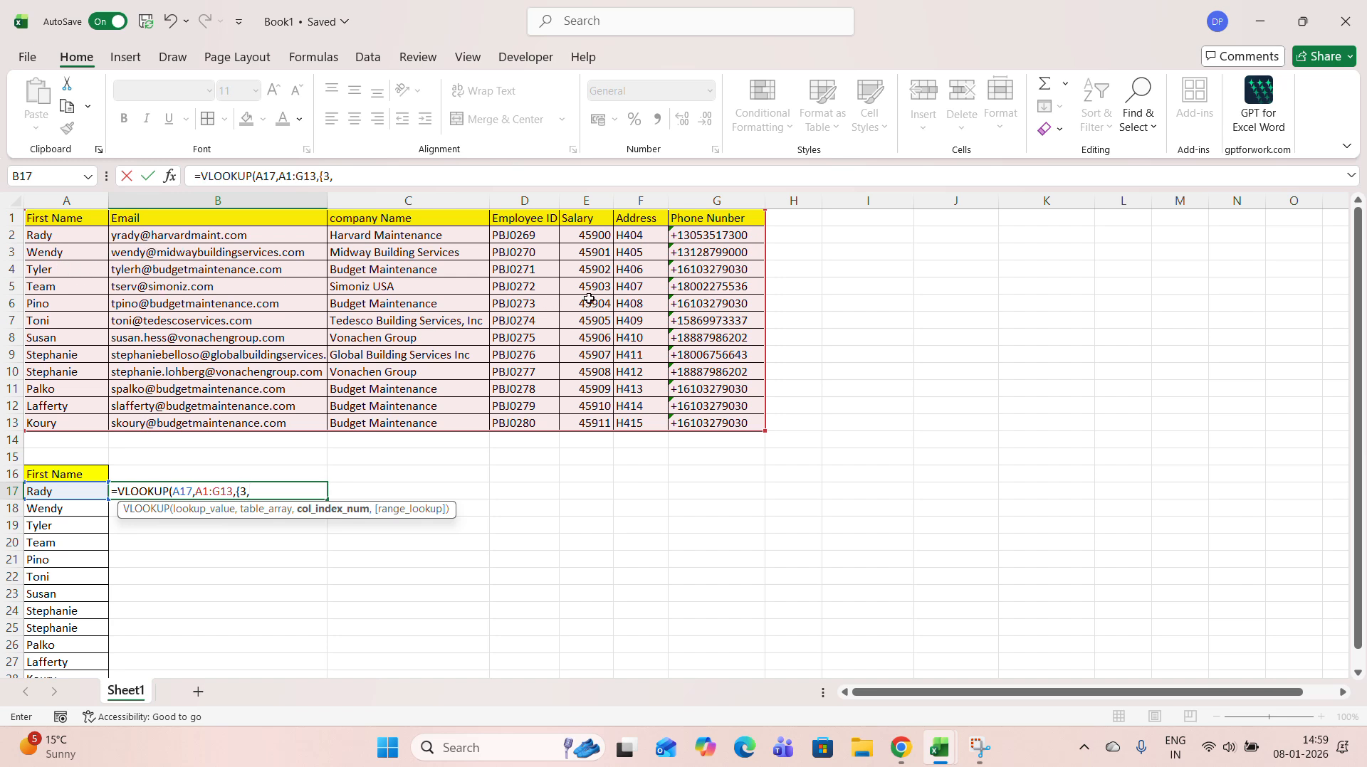
text(5,)
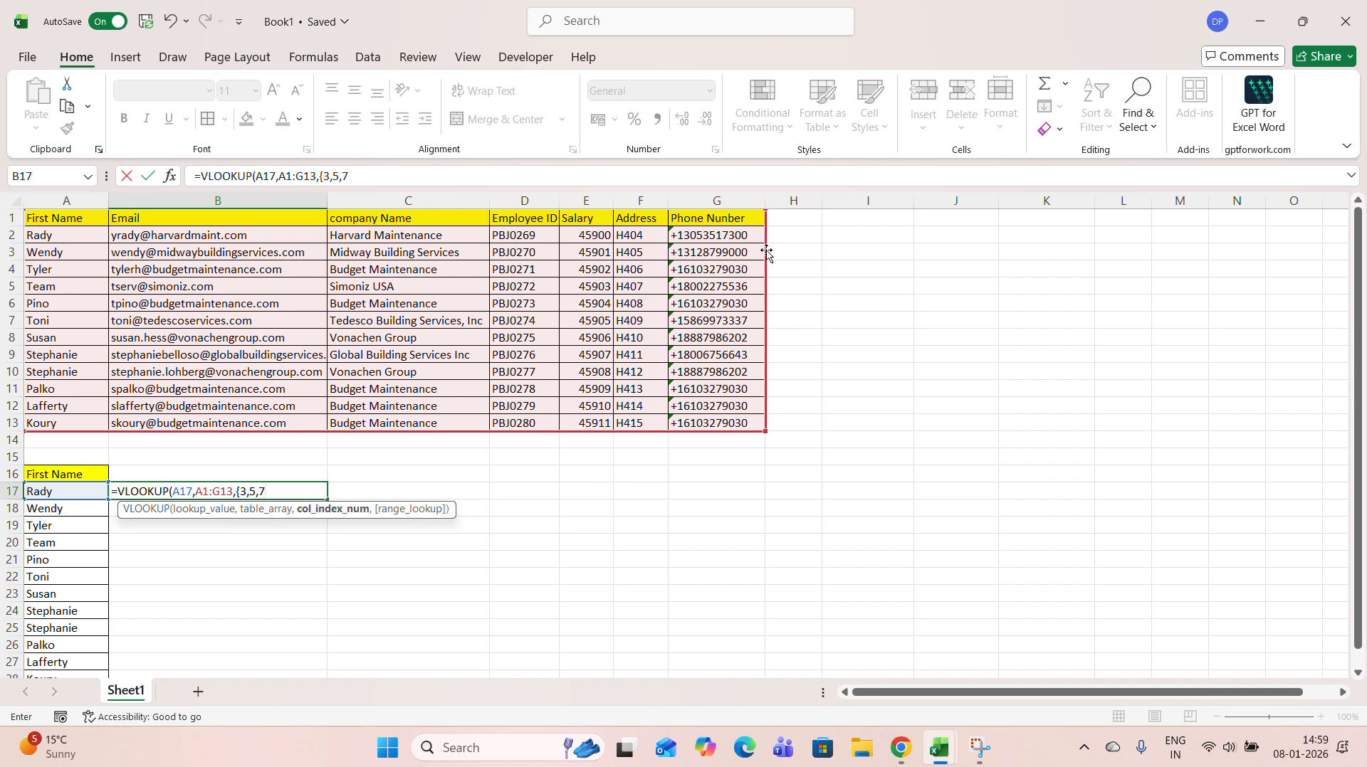
text(7},)
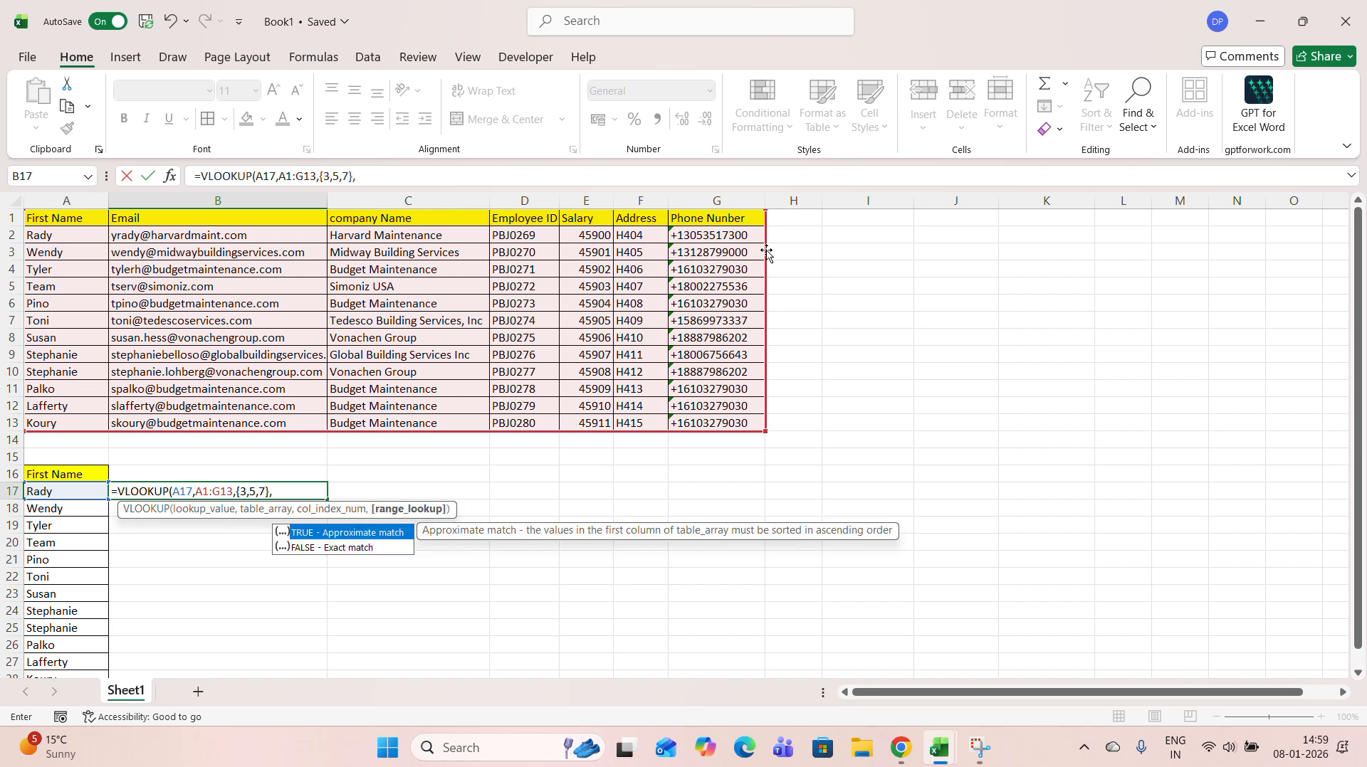
text(0))
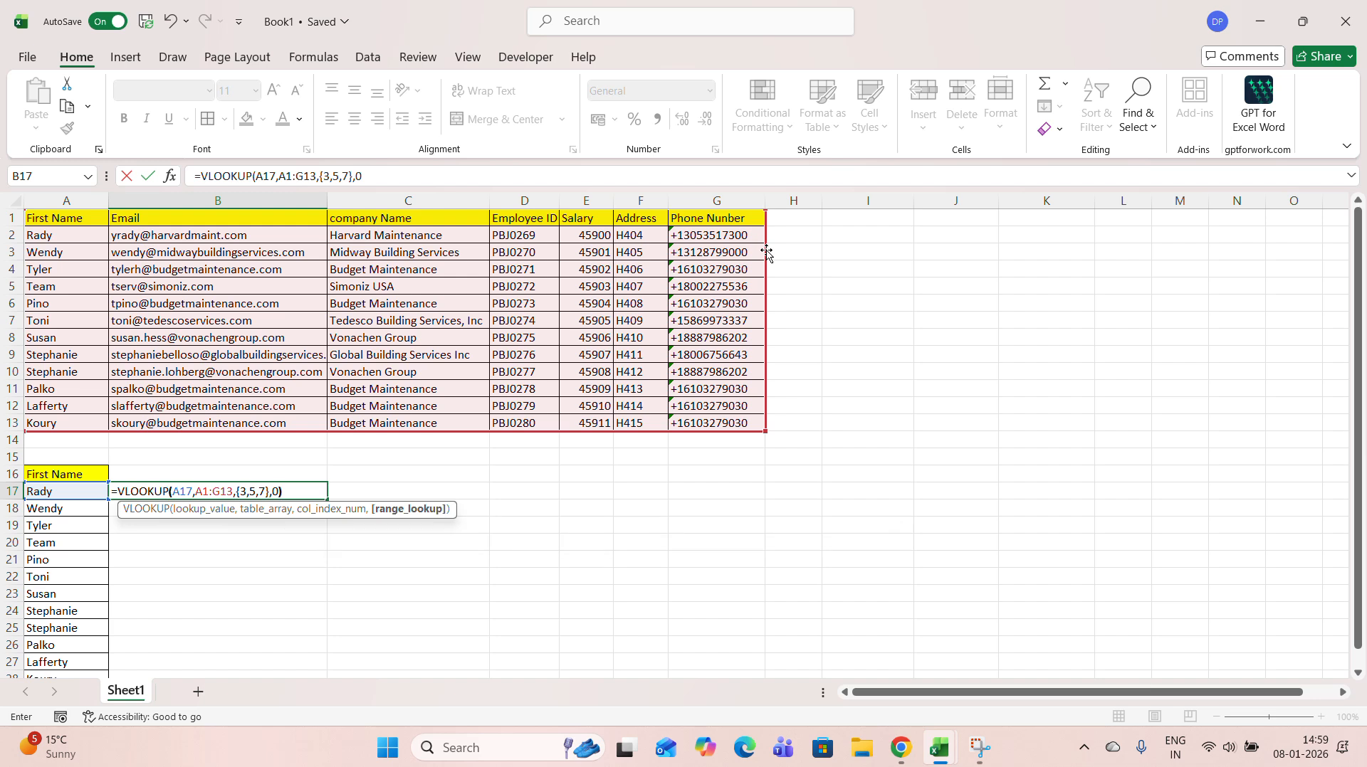
key(Return)
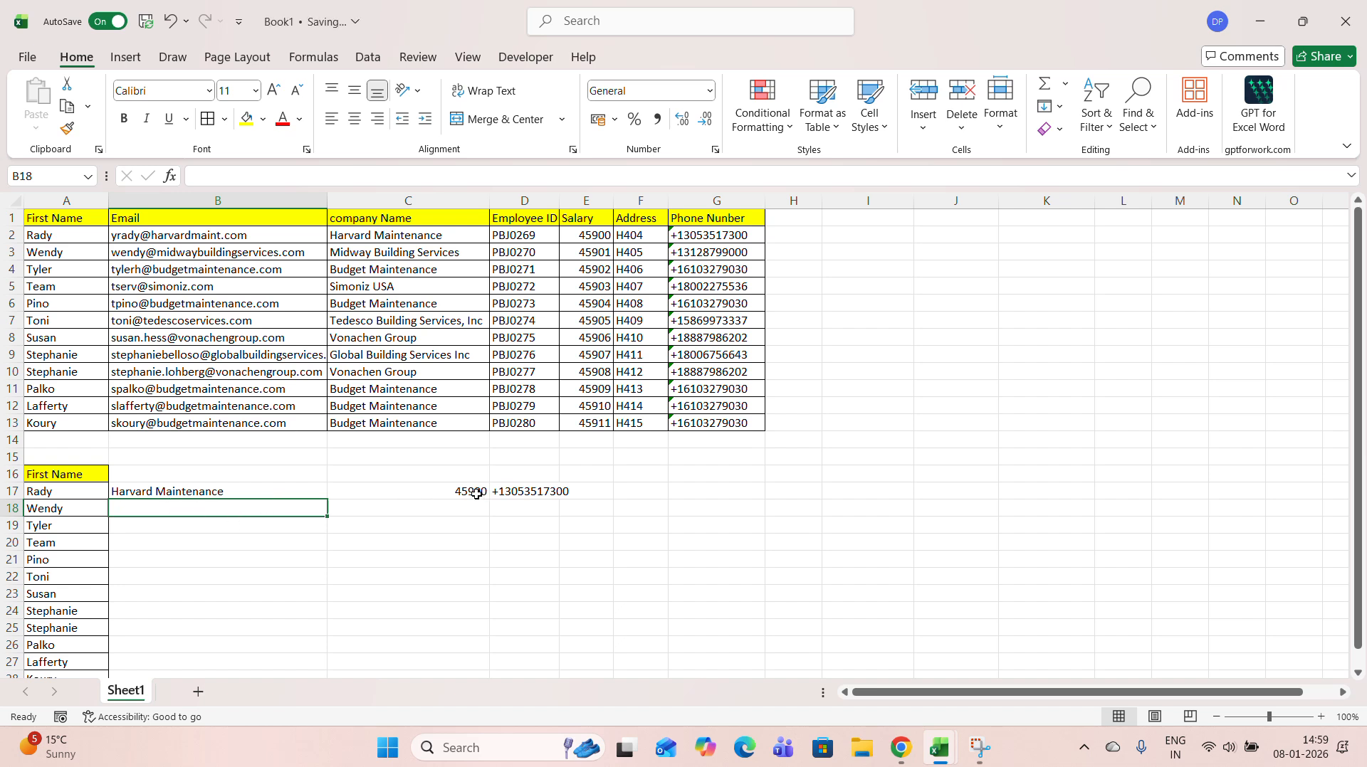
Copy the company Name, Salary and Phone Number headers from row 1 into B16, C16 and D16
click(395, 222)
key(ctrl+c)
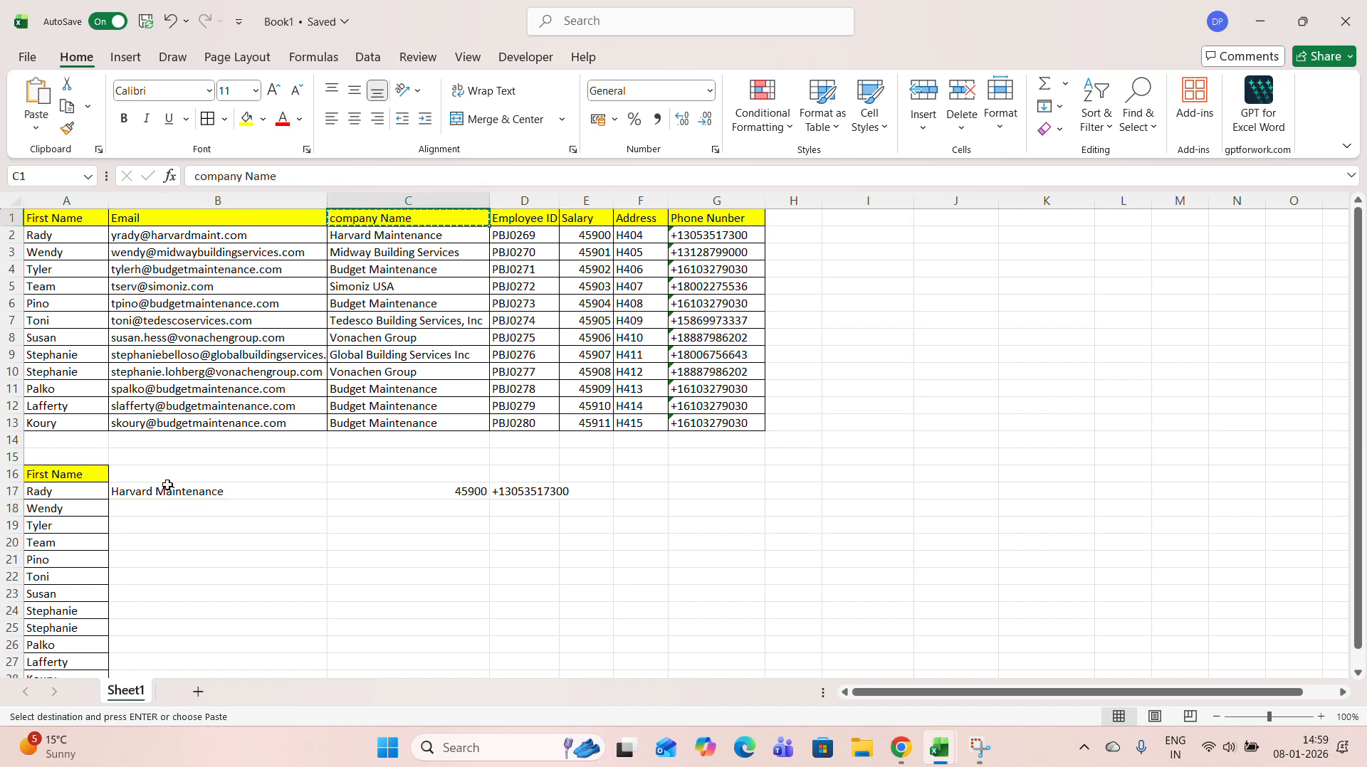
click(194, 474)
key(ctrl+v)
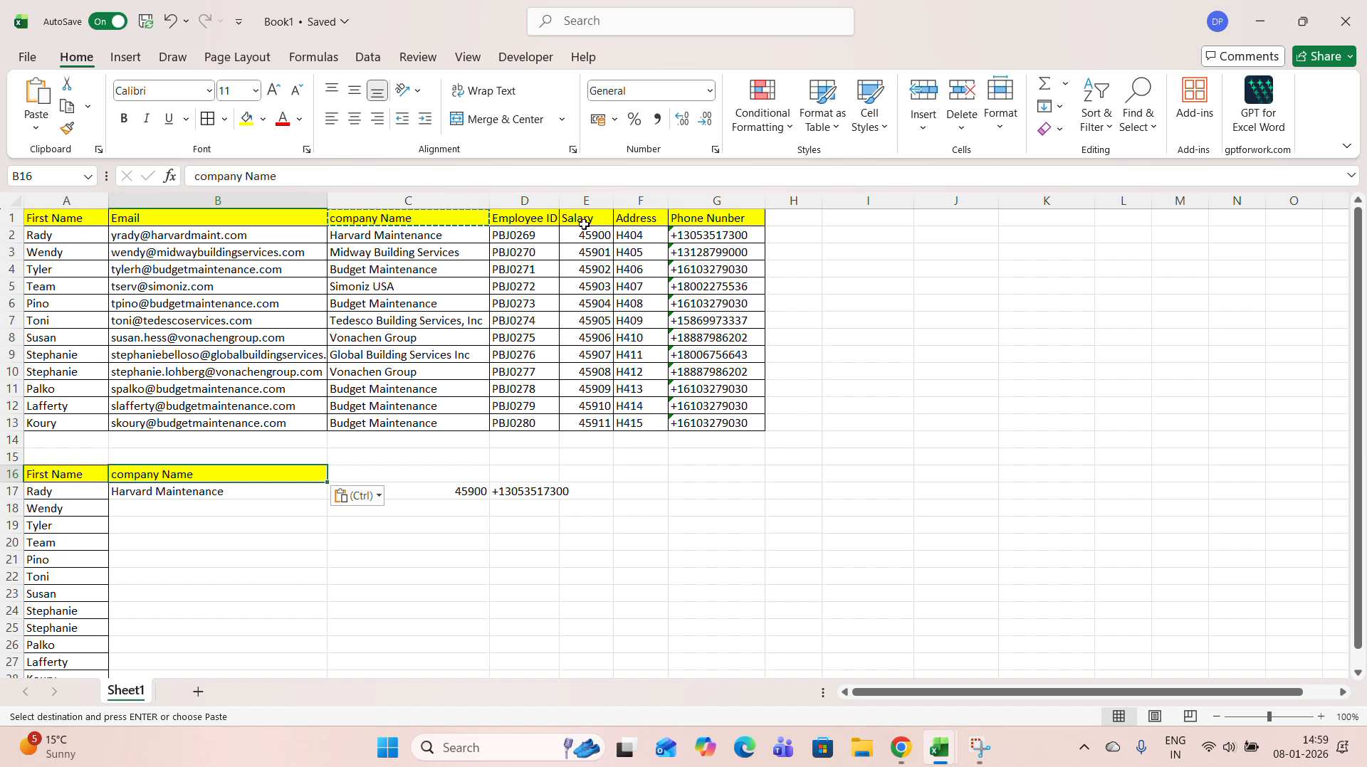
click(586, 219)
key(ctrl+c)
click(378, 472)
key(ctrl+v)
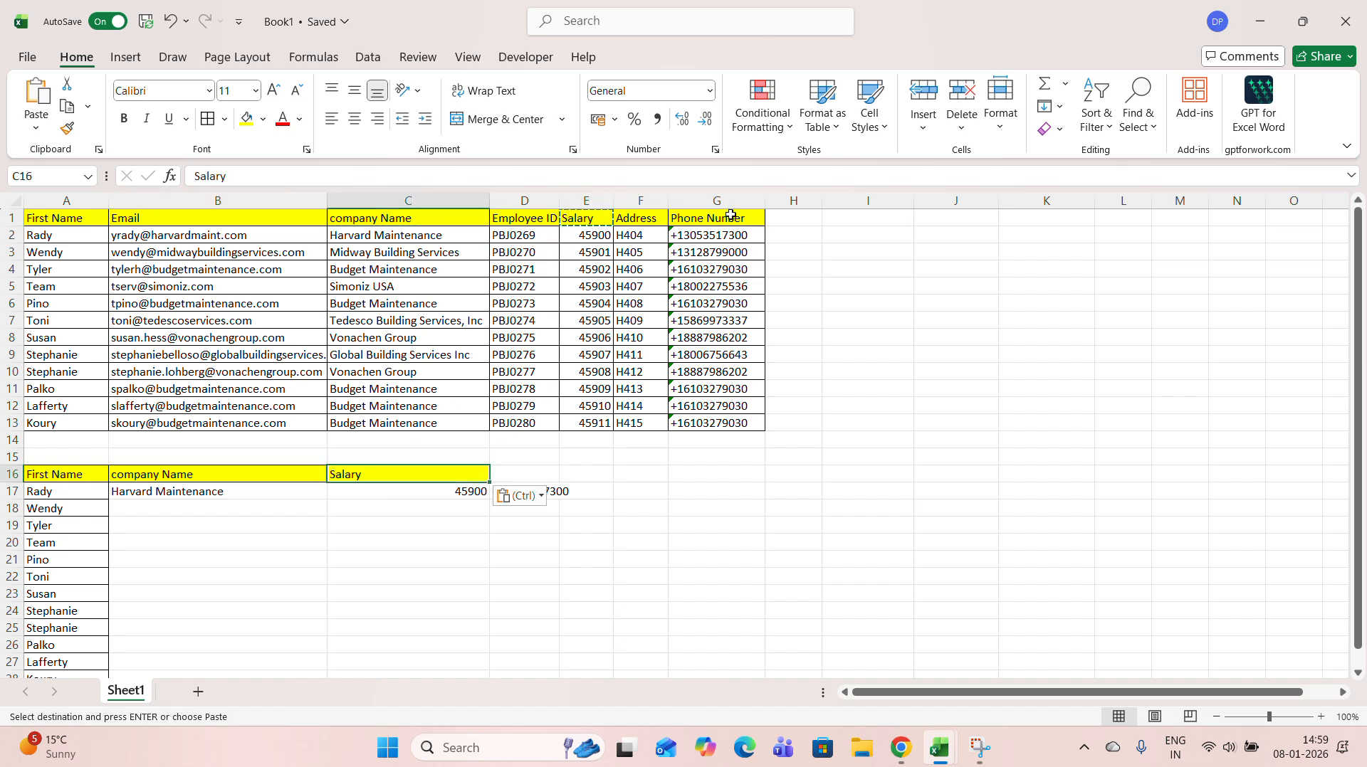
click(720, 217)
key(ctrl+c)
click(520, 474)
key(ctrl+v)
Widen column D and fill the VLOOKUP formula in B17 down to row 28
drag(559, 201, 581, 201)
drag(239, 497, 635, 605)
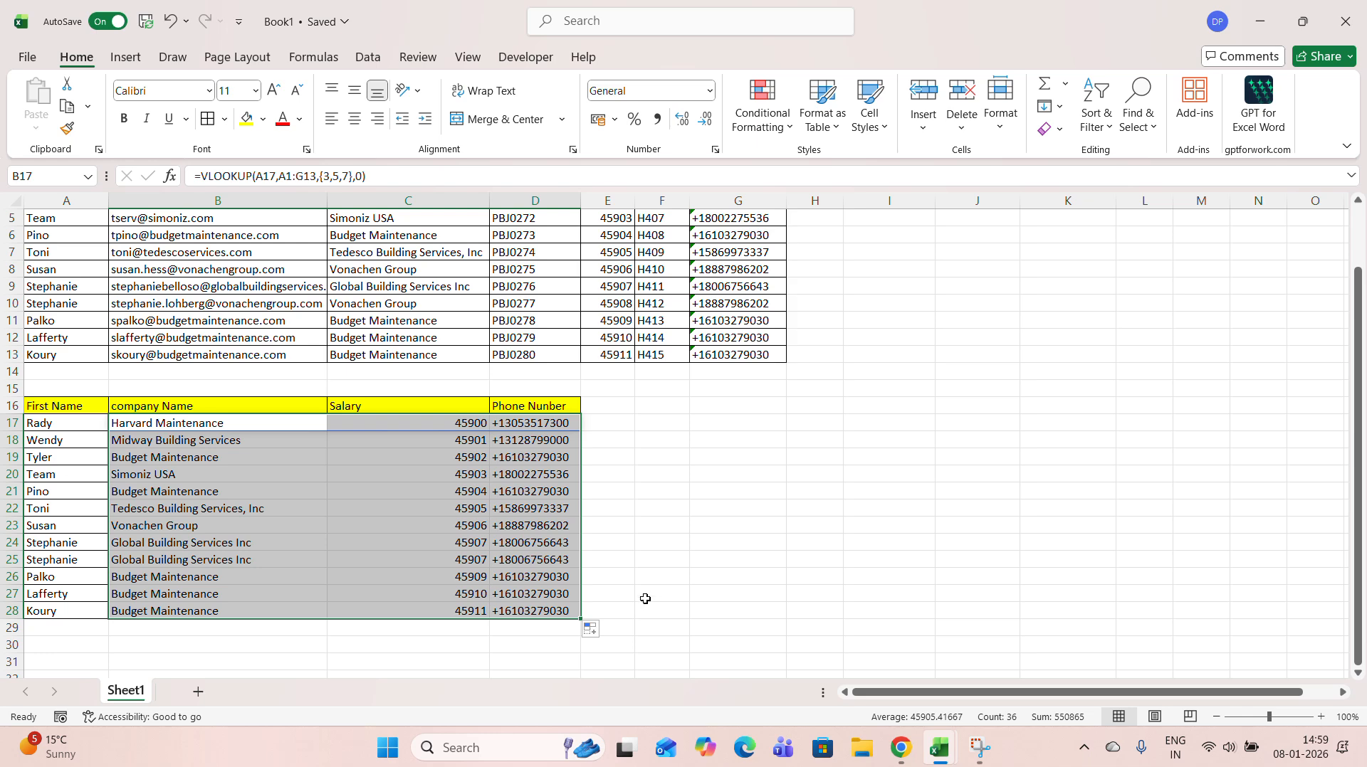
scroll(645, 599, up, 1)
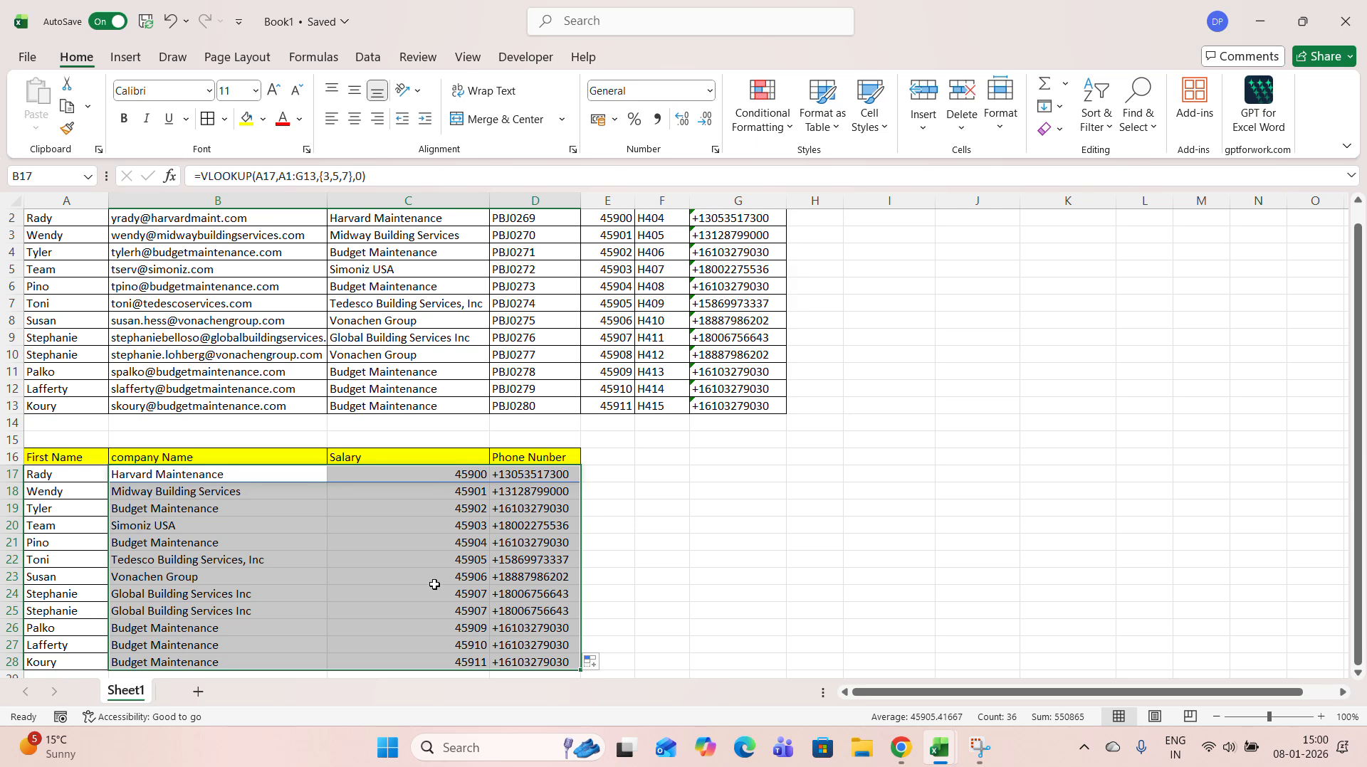
Delete rows 16 to 28, which hold the lookup table
drag(12, 457, 12, 662)
right_click(14, 590)
click(78, 413)
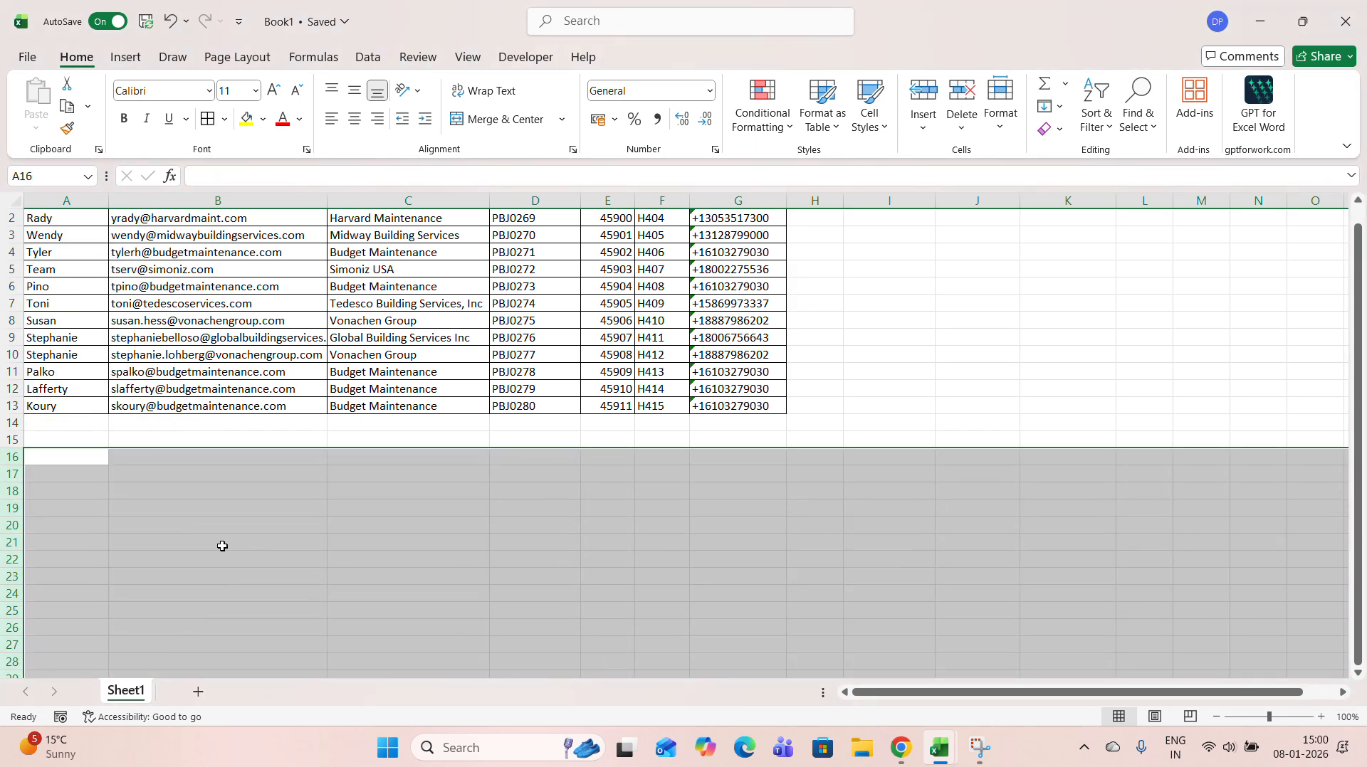
click(265, 526)
Copy the First Name column A1:A13 and paste it starting at cell A15
scroll(266, 526, up, 1)
drag(54, 218, 52, 402)
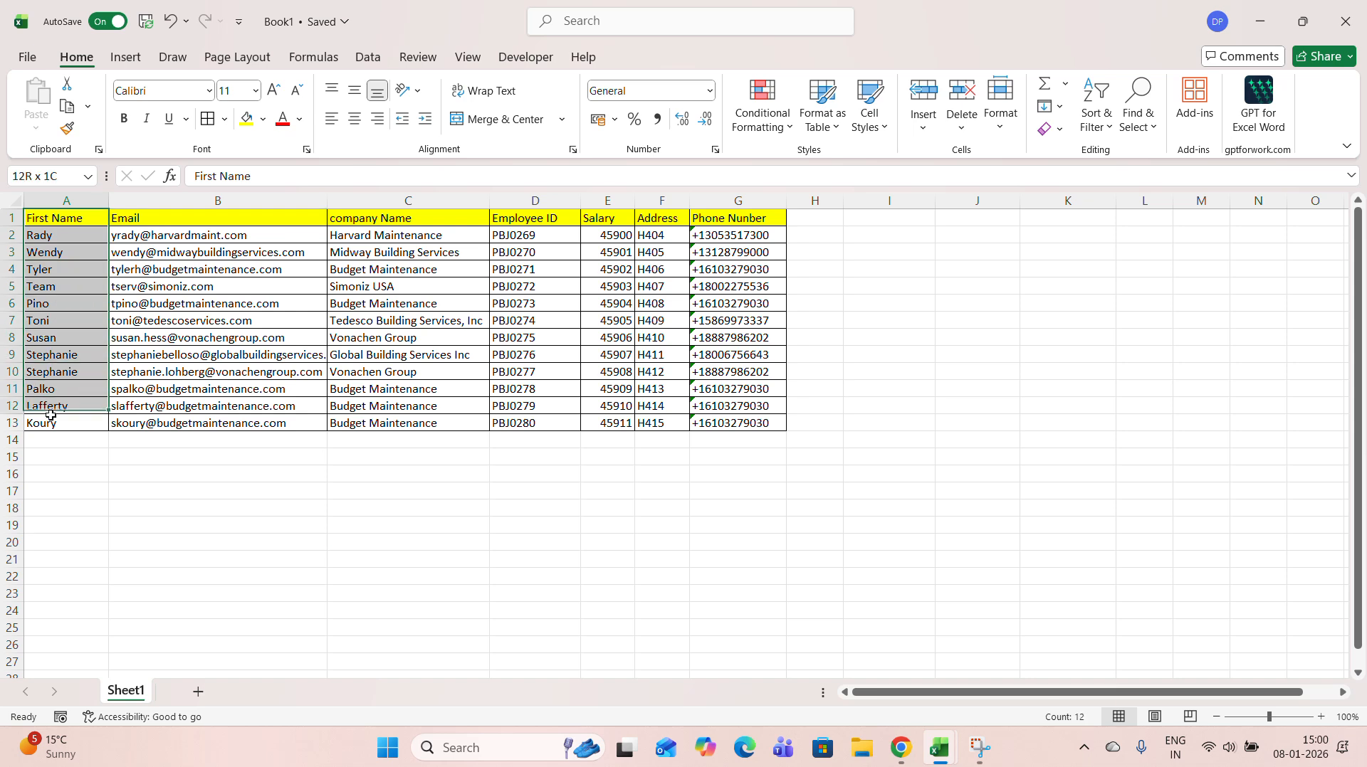
key(ctrl+c)
click(58, 458)
key(ctrl+v)
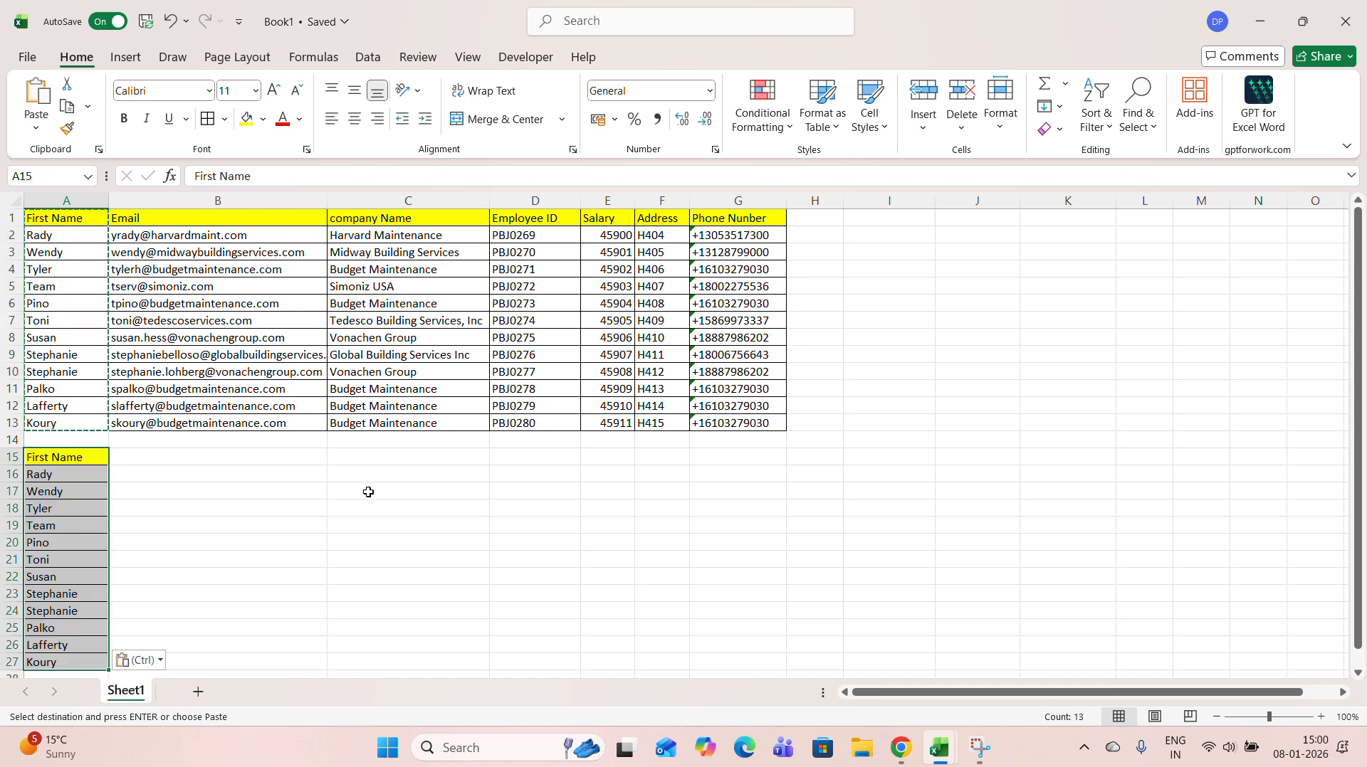
click(235, 525)
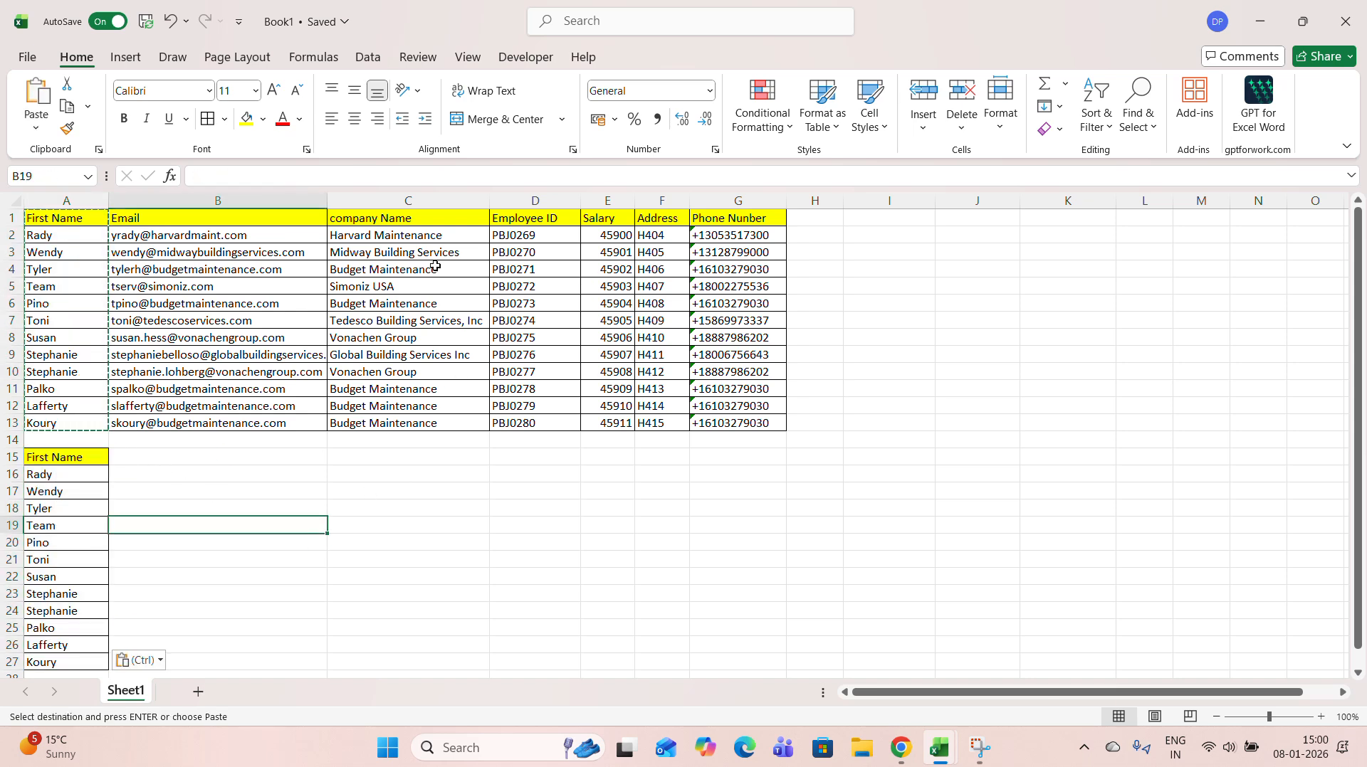
drag(408, 219, 413, 236)
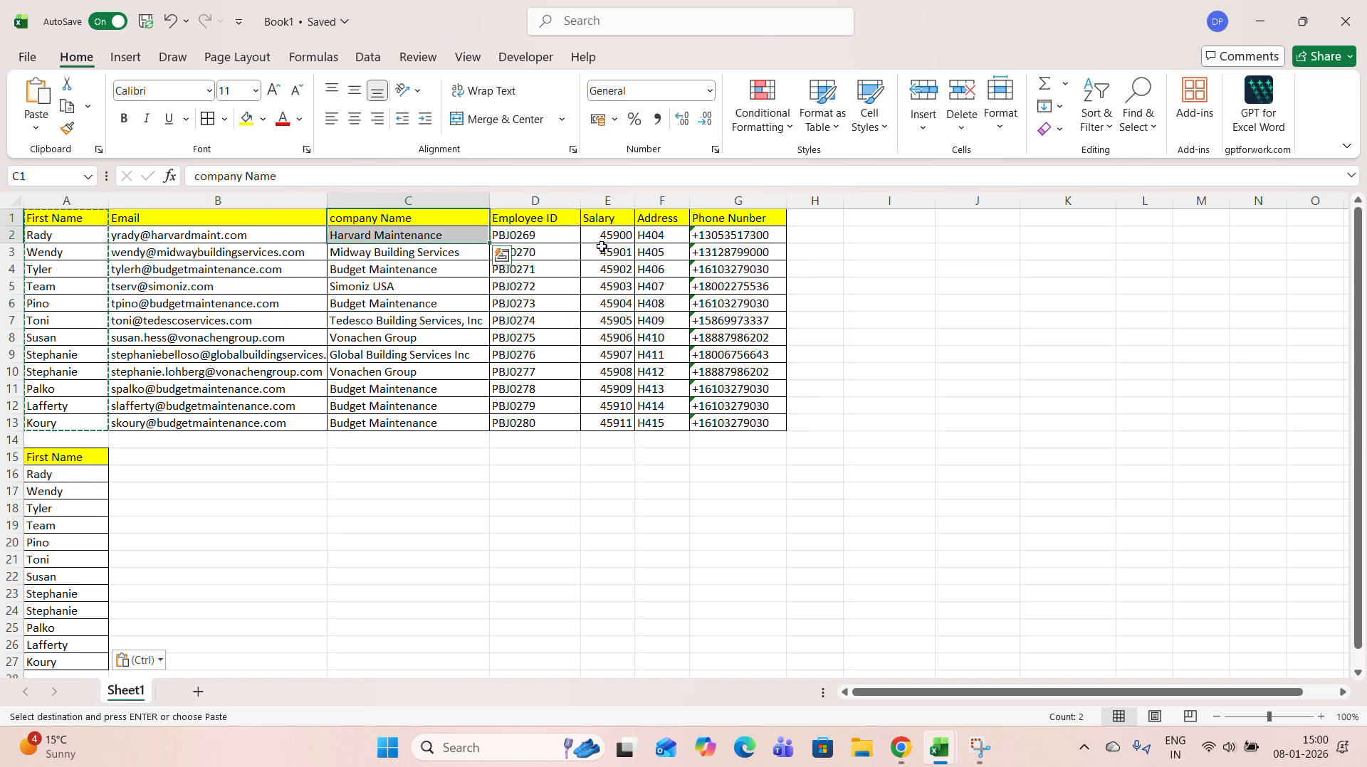
drag(607, 218, 608, 338)
drag(738, 218, 738, 252)
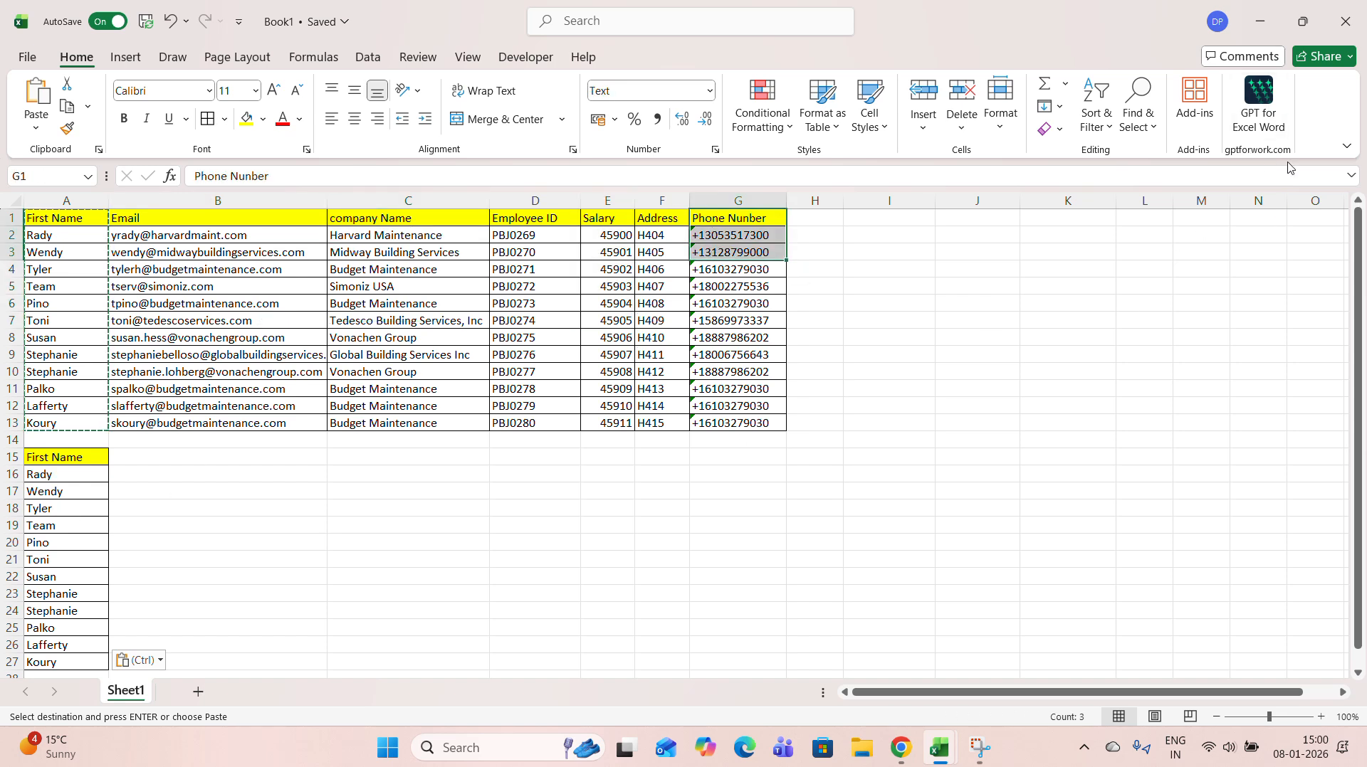
Open the GPT for Excel Word agent and begin its prompt with "vlookup formula laga ke do, jisme"
click(1272, 128)
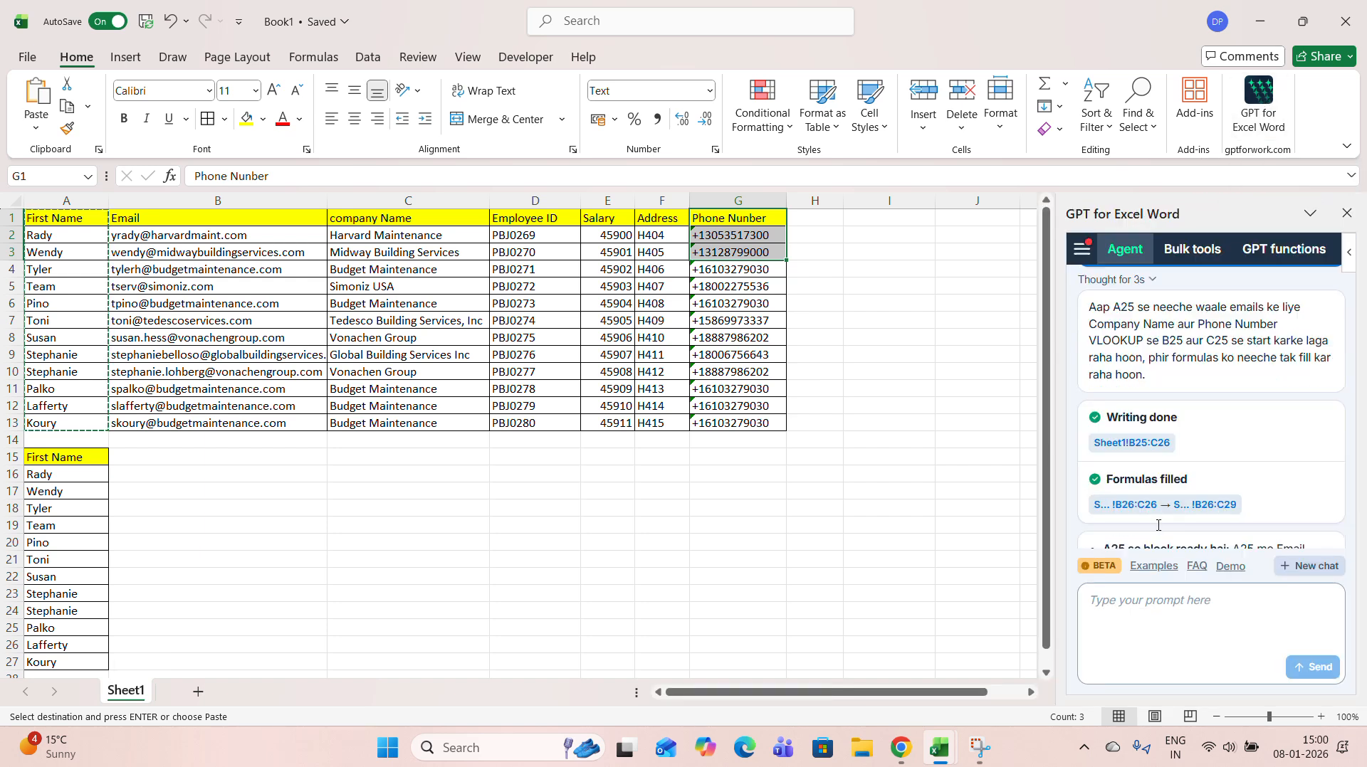
click(1135, 609)
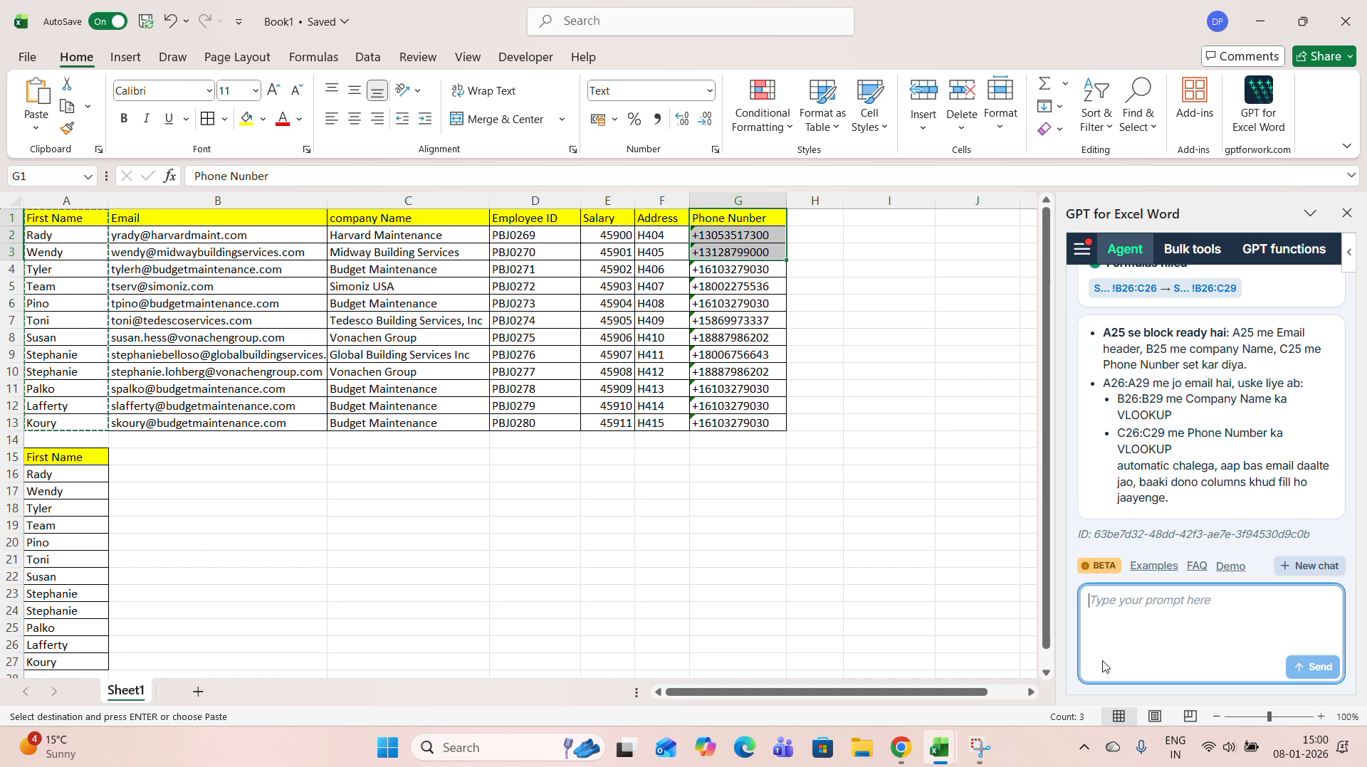
text(v)
key(BackSpace)
text(vl)
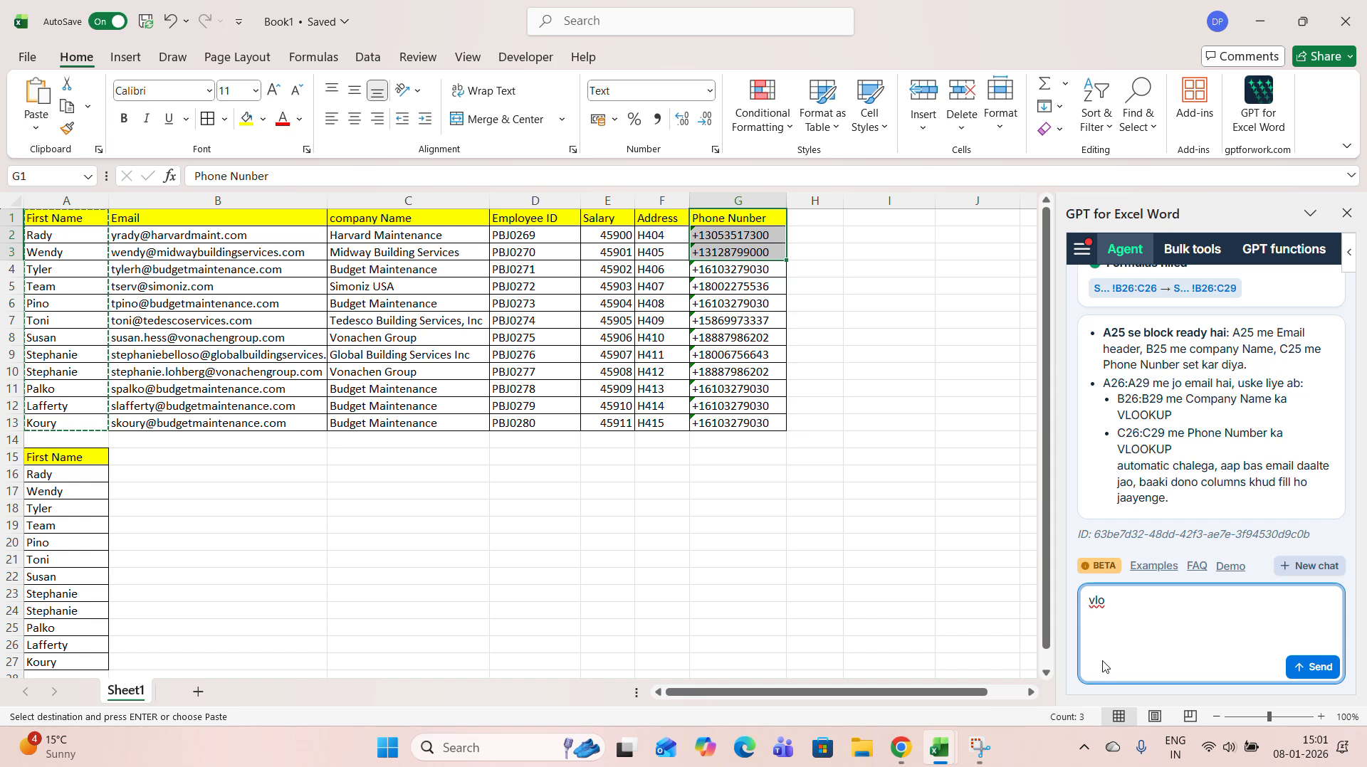
text(okup)
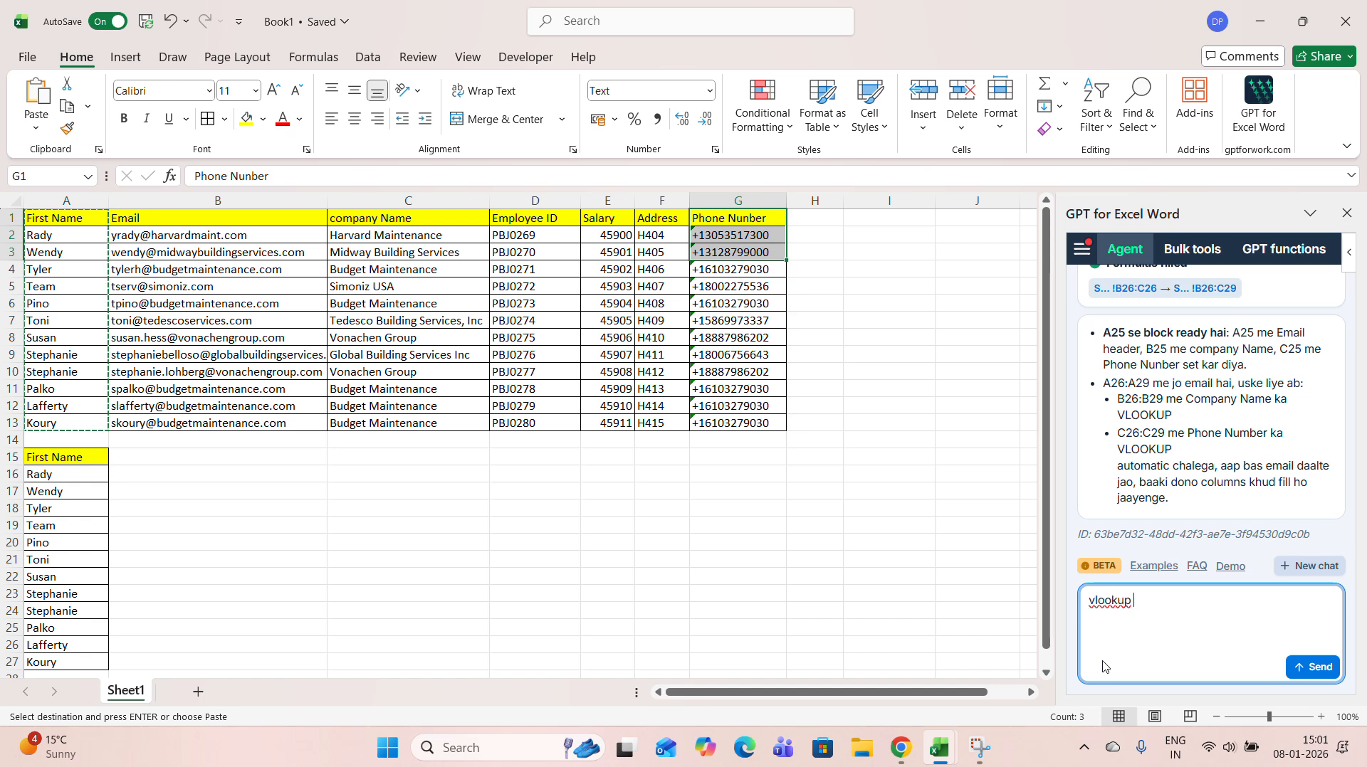
text( so)
key(BackSpace)
key(BackSpace)
text(formula laga )
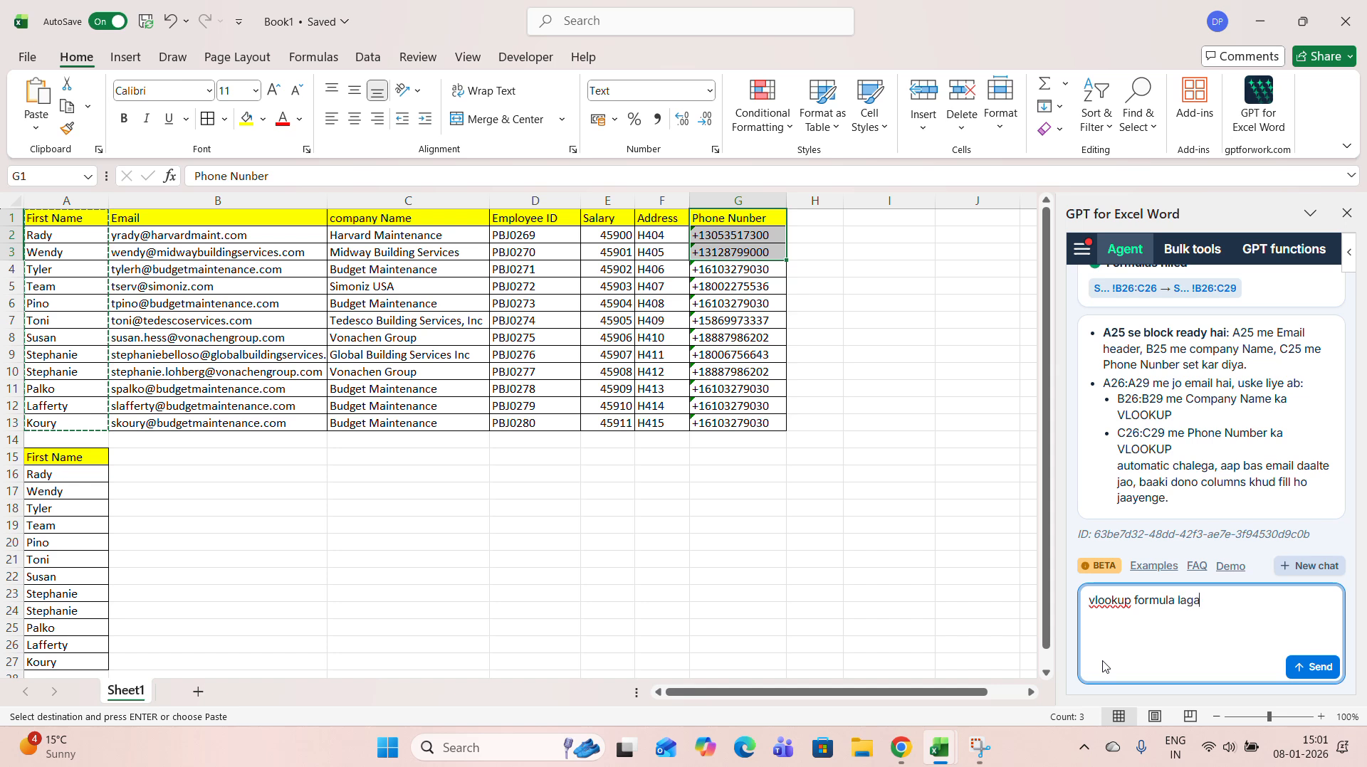
text(ke do, jisme )
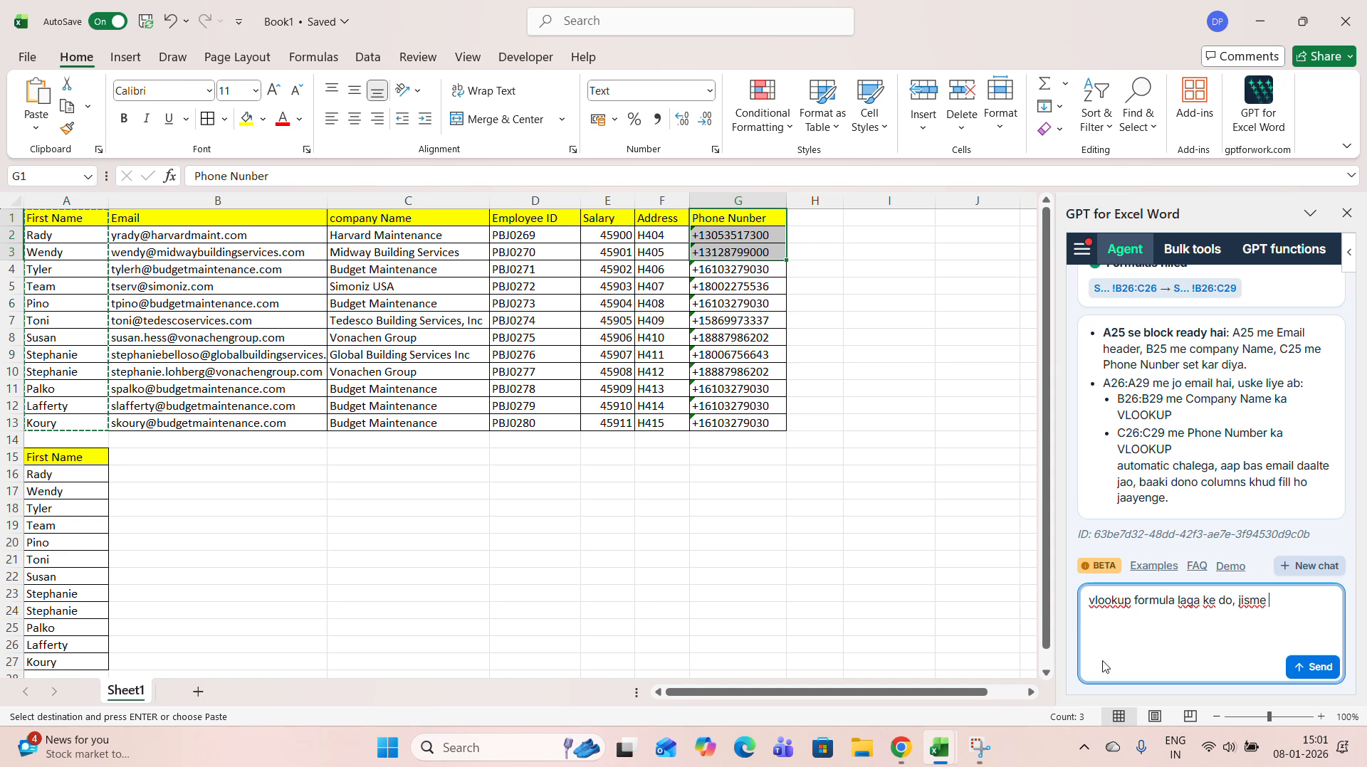
text(ki h)
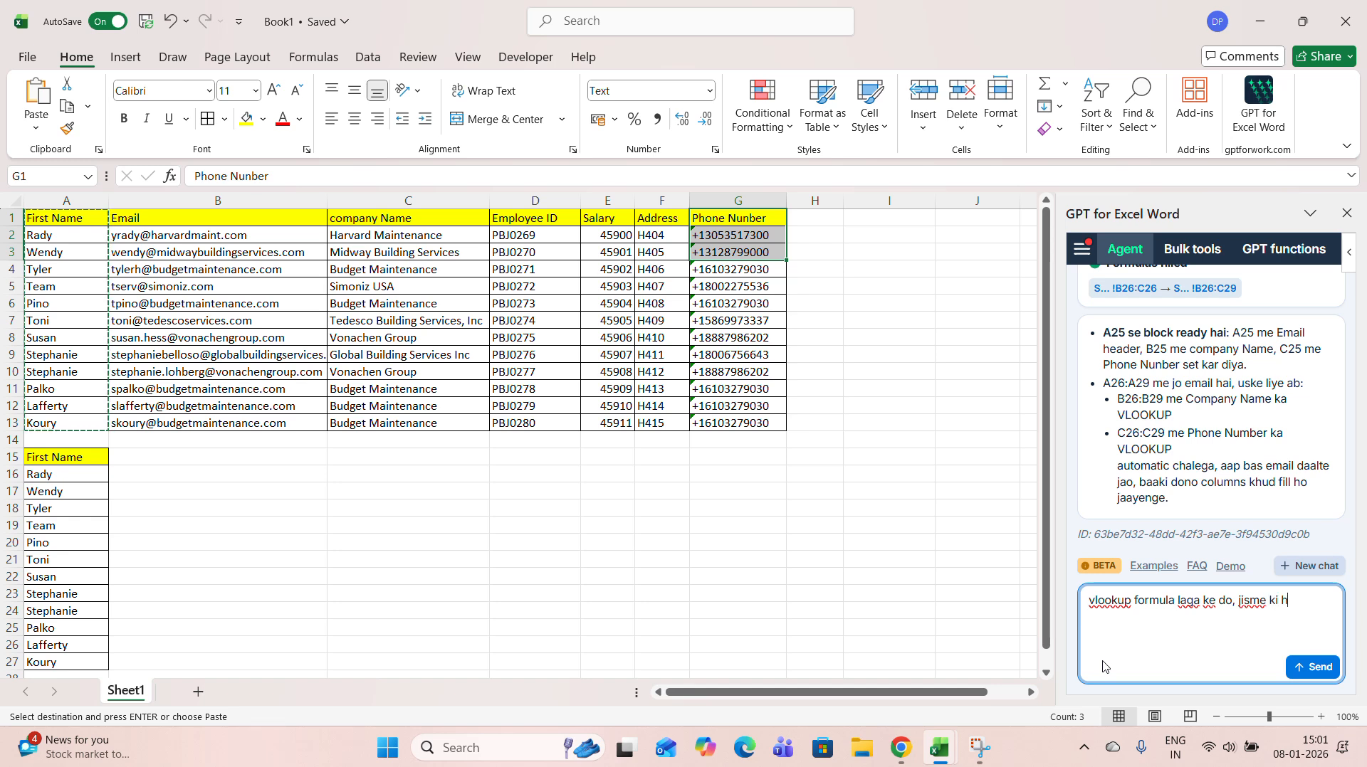
text(ame chaiye co)
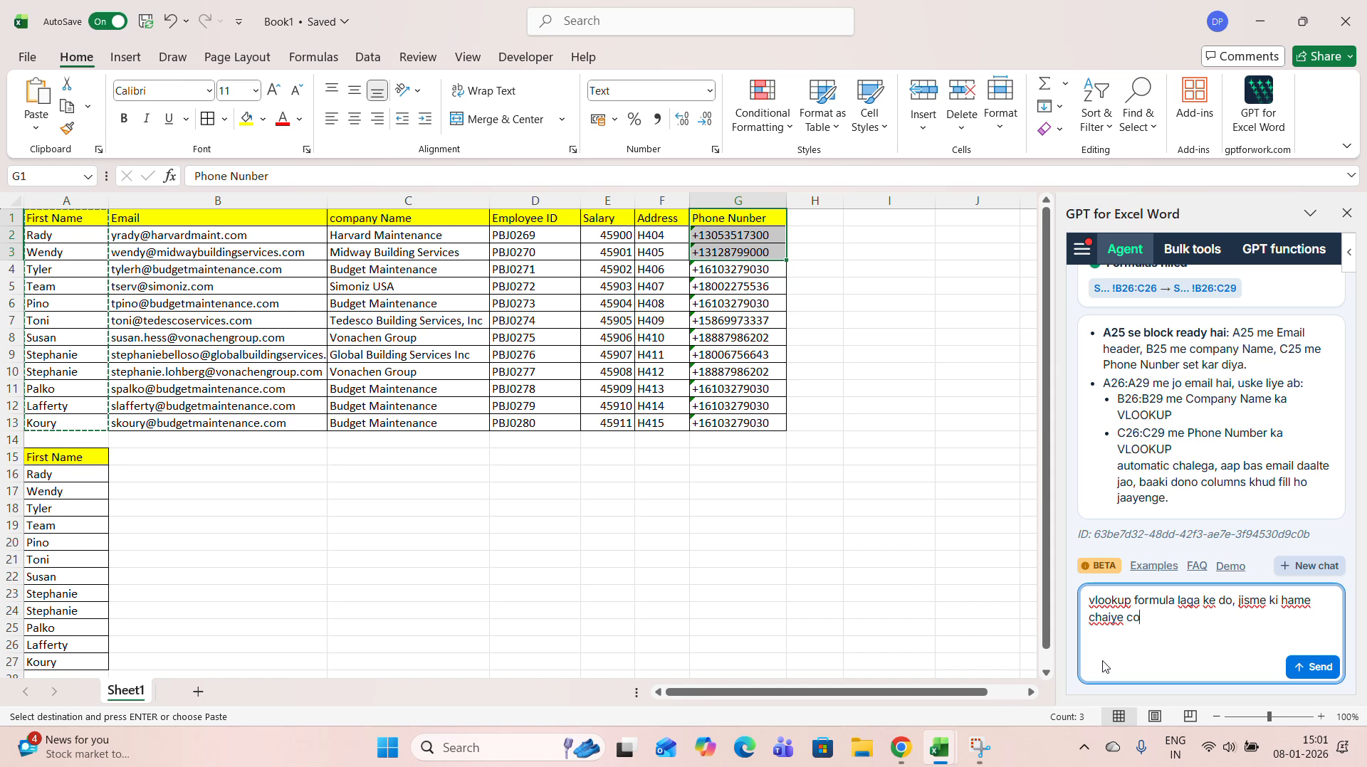
text(mpany, name)
Continue the agent prompt with "ki hame chaiye company name, Salary or phine number chahiye"
key(BackSpace)
key(BackSpace)
key(BackSpace)
key(BackSpace)
key(BackSpace)
key(BackSpace)
text(name, Sala)
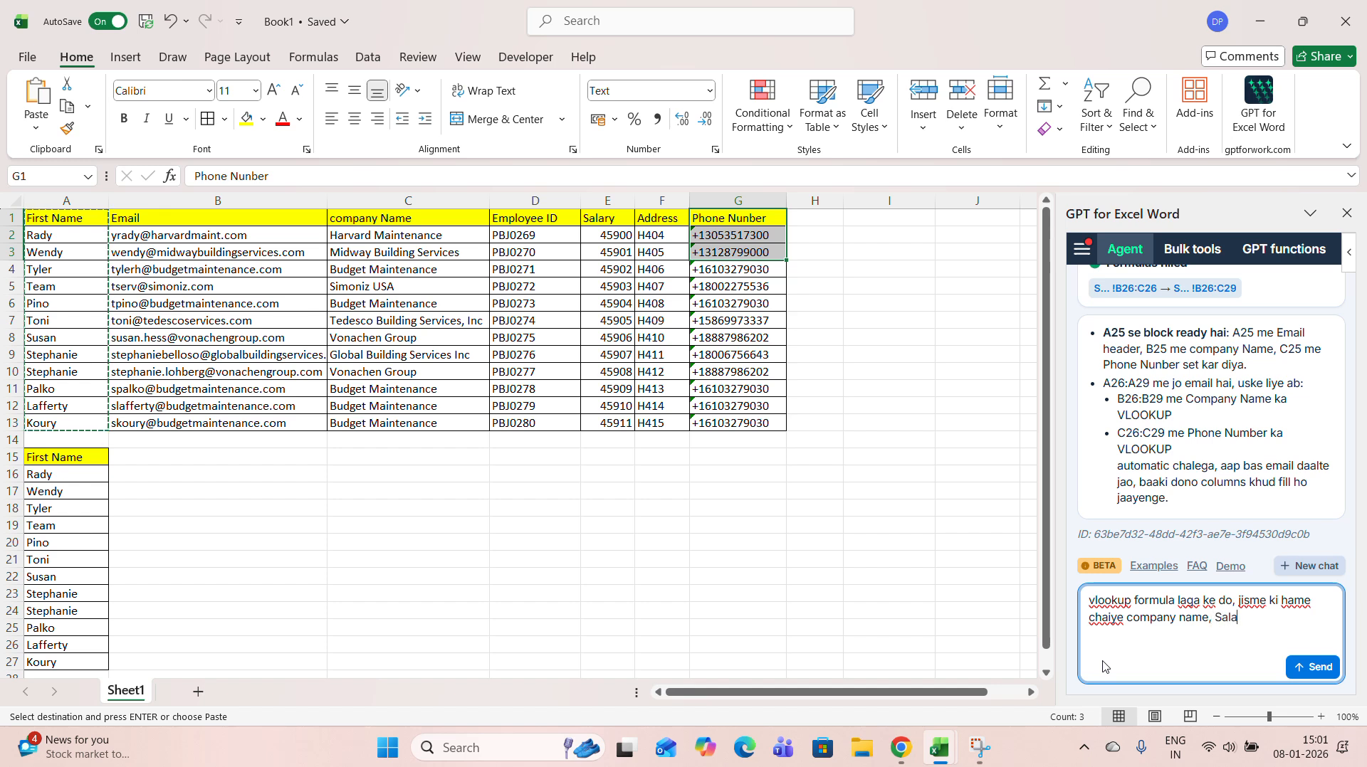
text(ry,)
text(phone)
key(BackSpace)
key(BackSpace)
key(BackSpace)
key(BackSpace)
key(BackSpace)
key(BackSpace)
text(or phine nu)
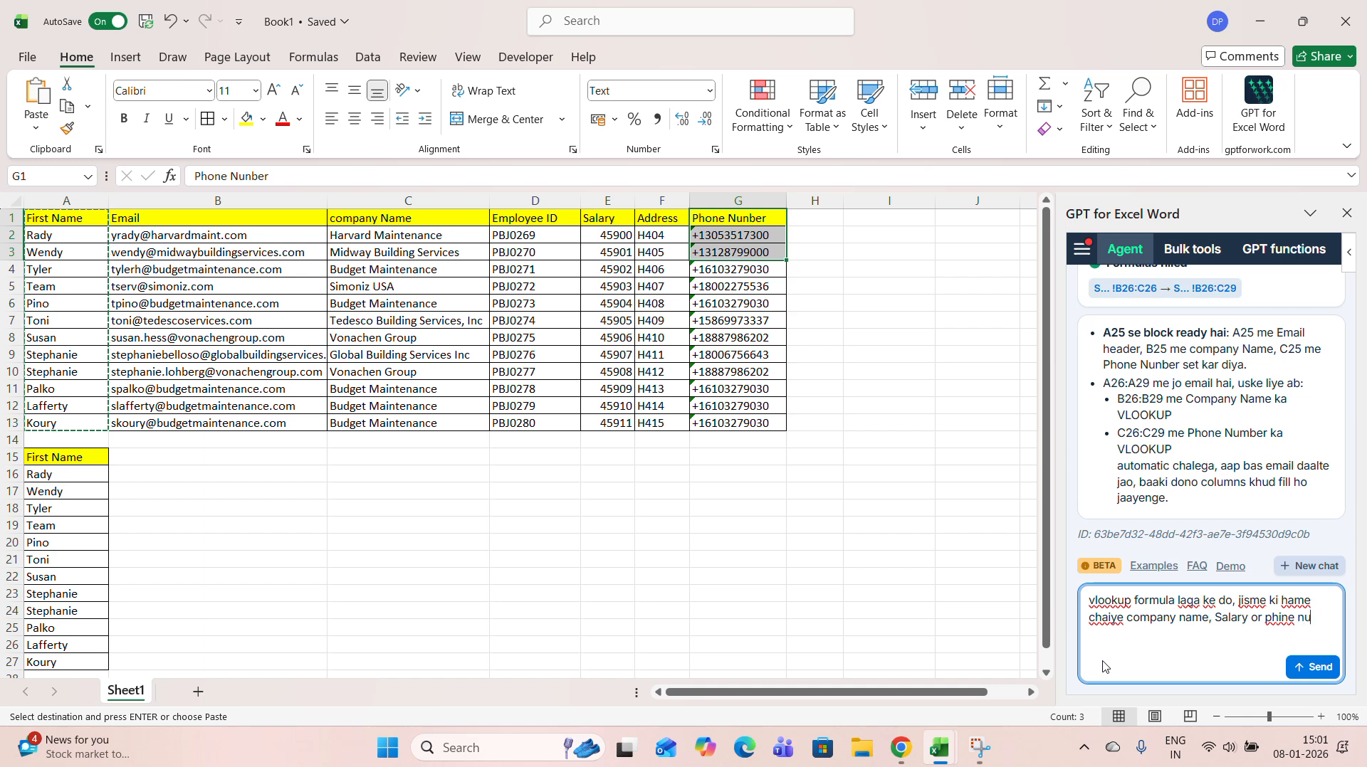
text(mber chahiye)
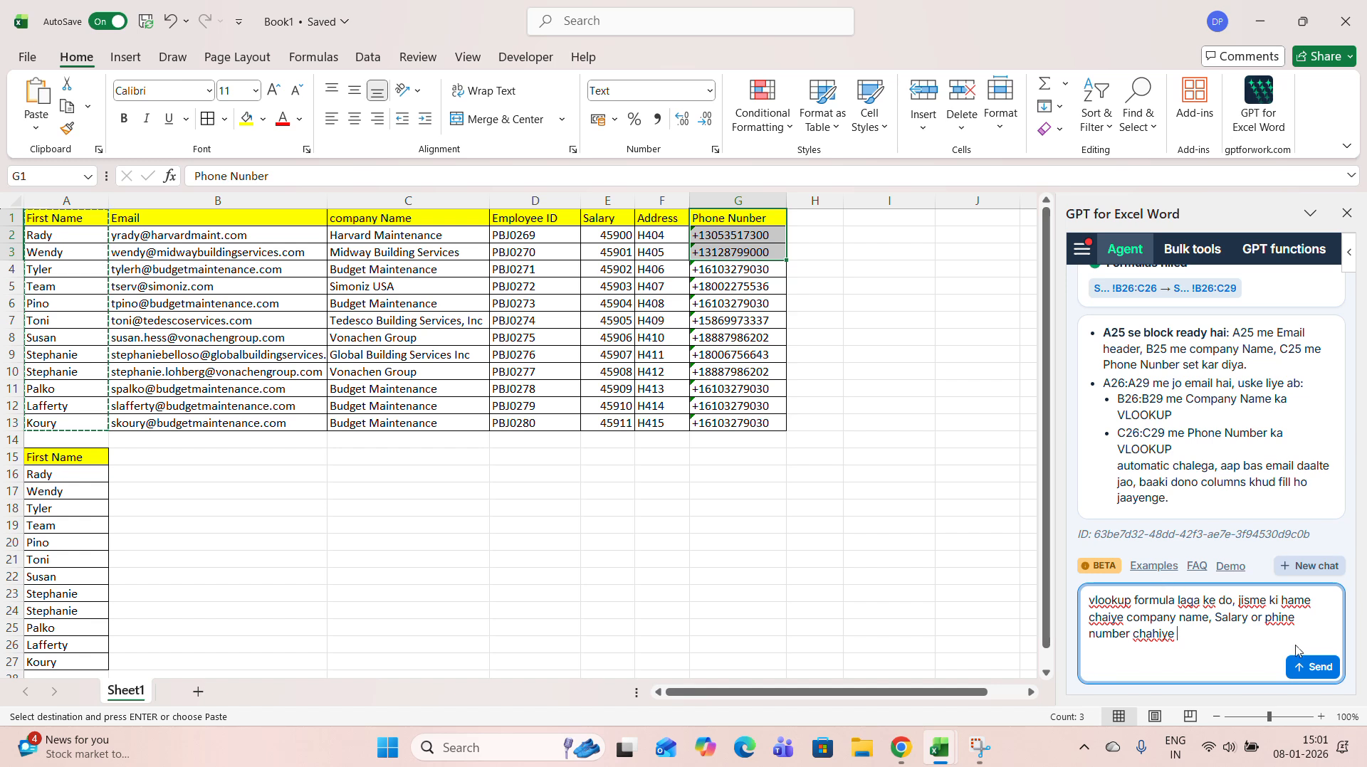
Correct "phine" to "phone" in the agent prompt and send the request
click(1280, 618)
key(Delete)
text(o)
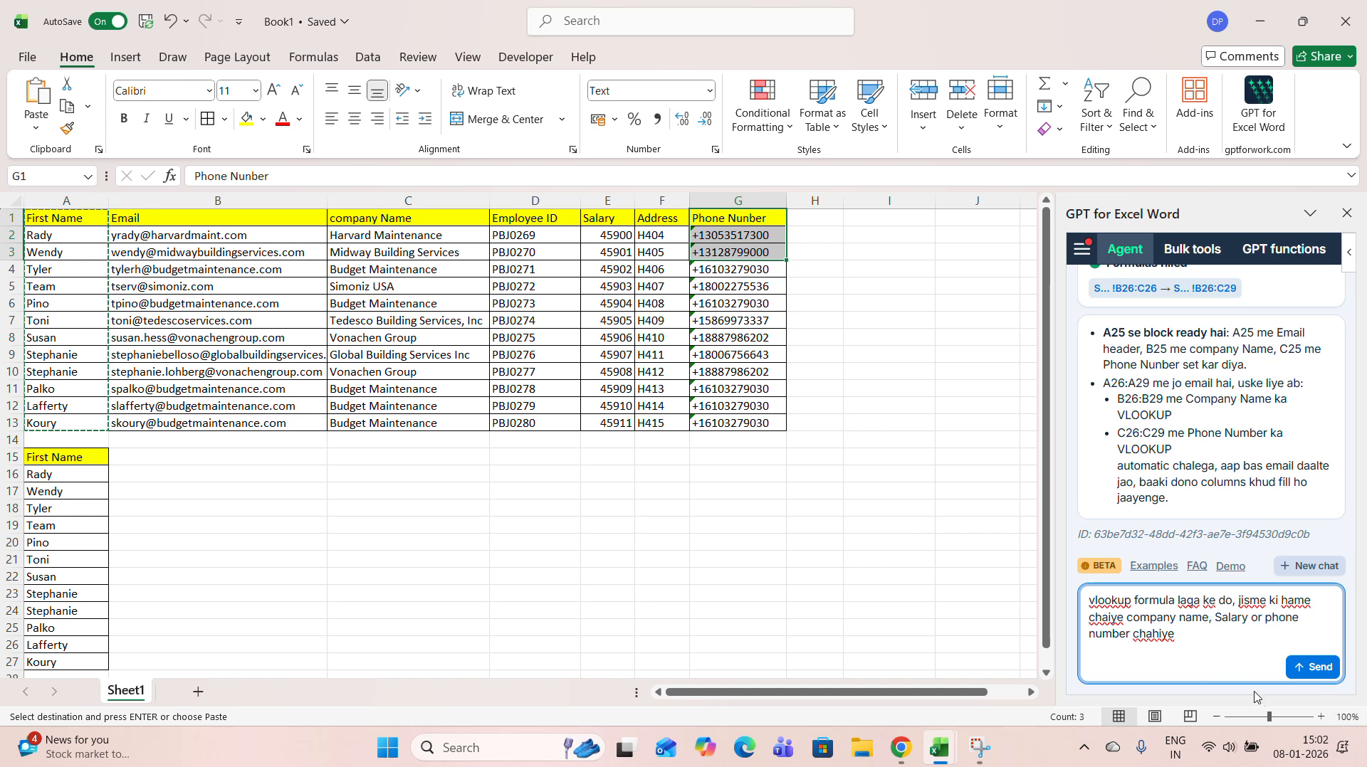
click(1305, 671)
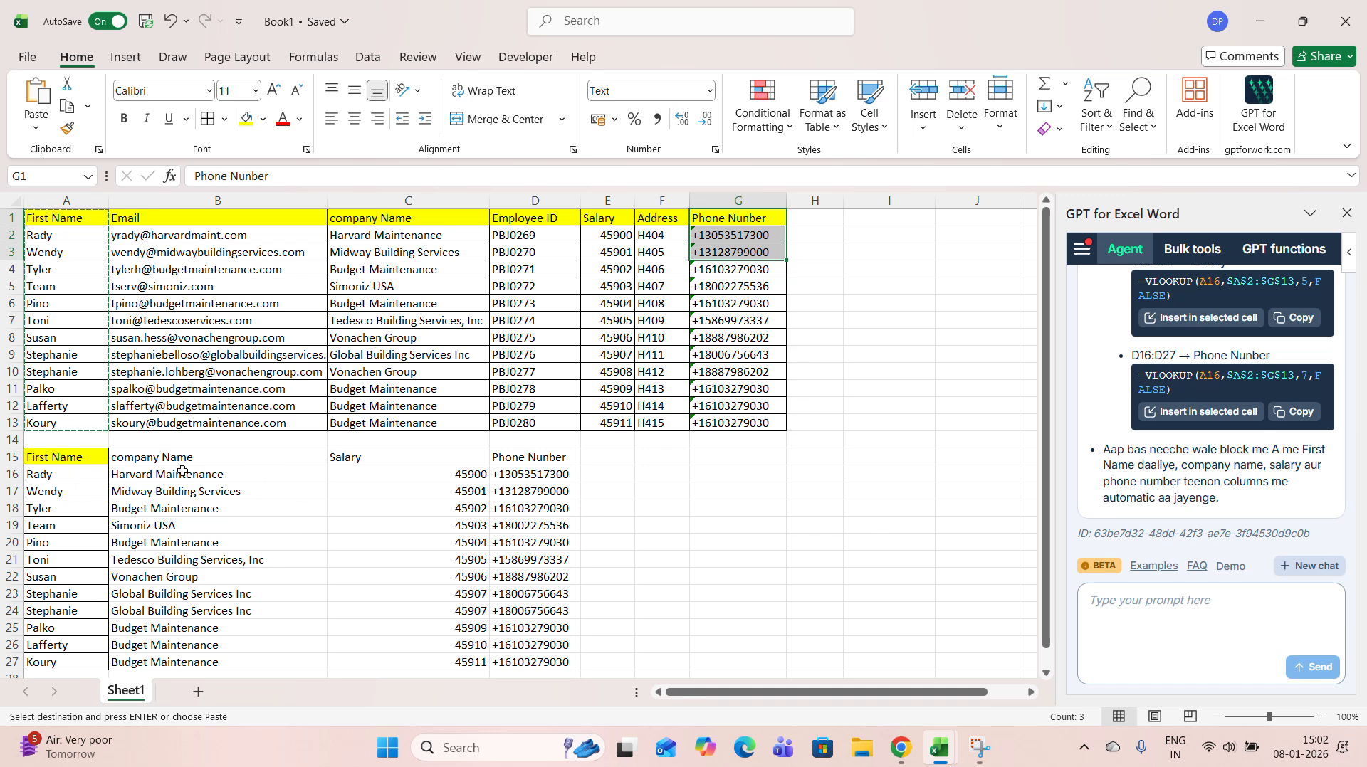
Fill the company Name, Salary and Phone Number headers in B15:D15 with yellow
drag(201, 462, 520, 457)
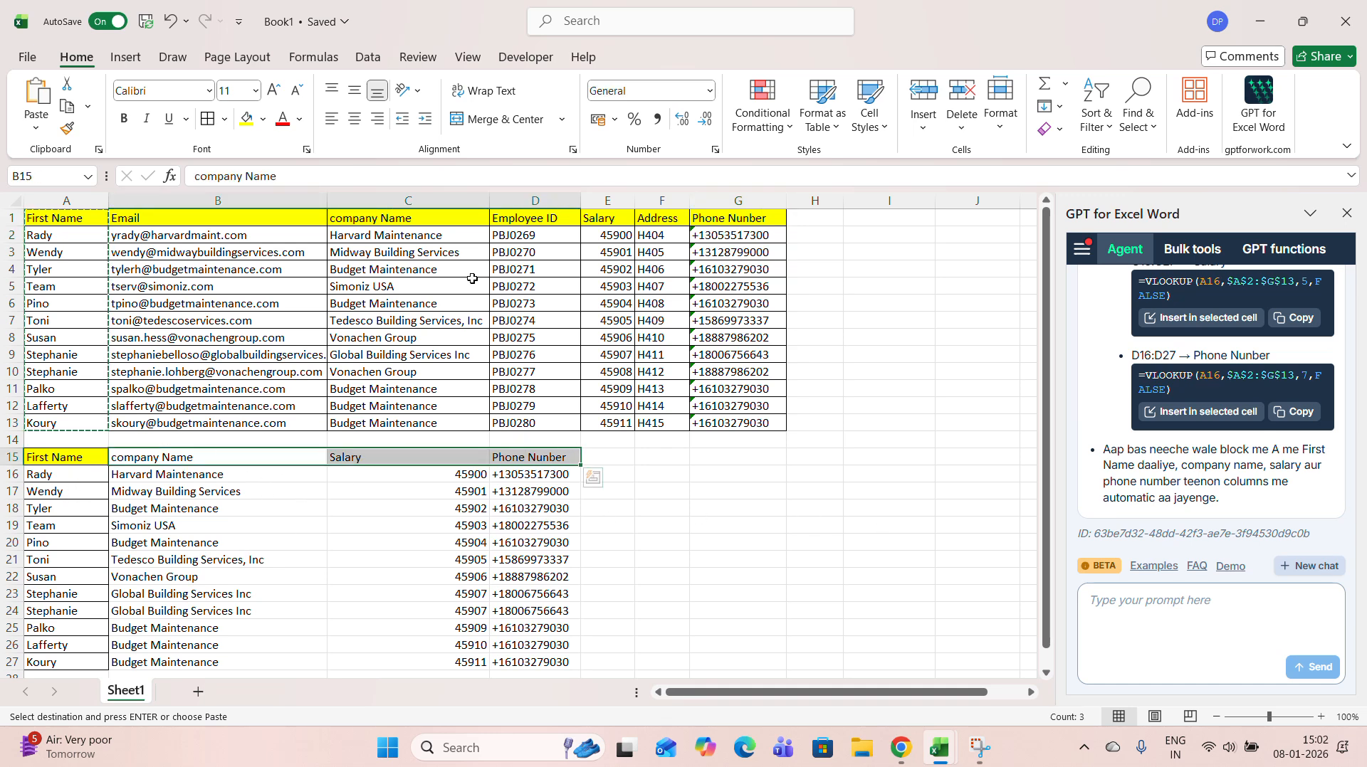
click(247, 119)
click(316, 542)
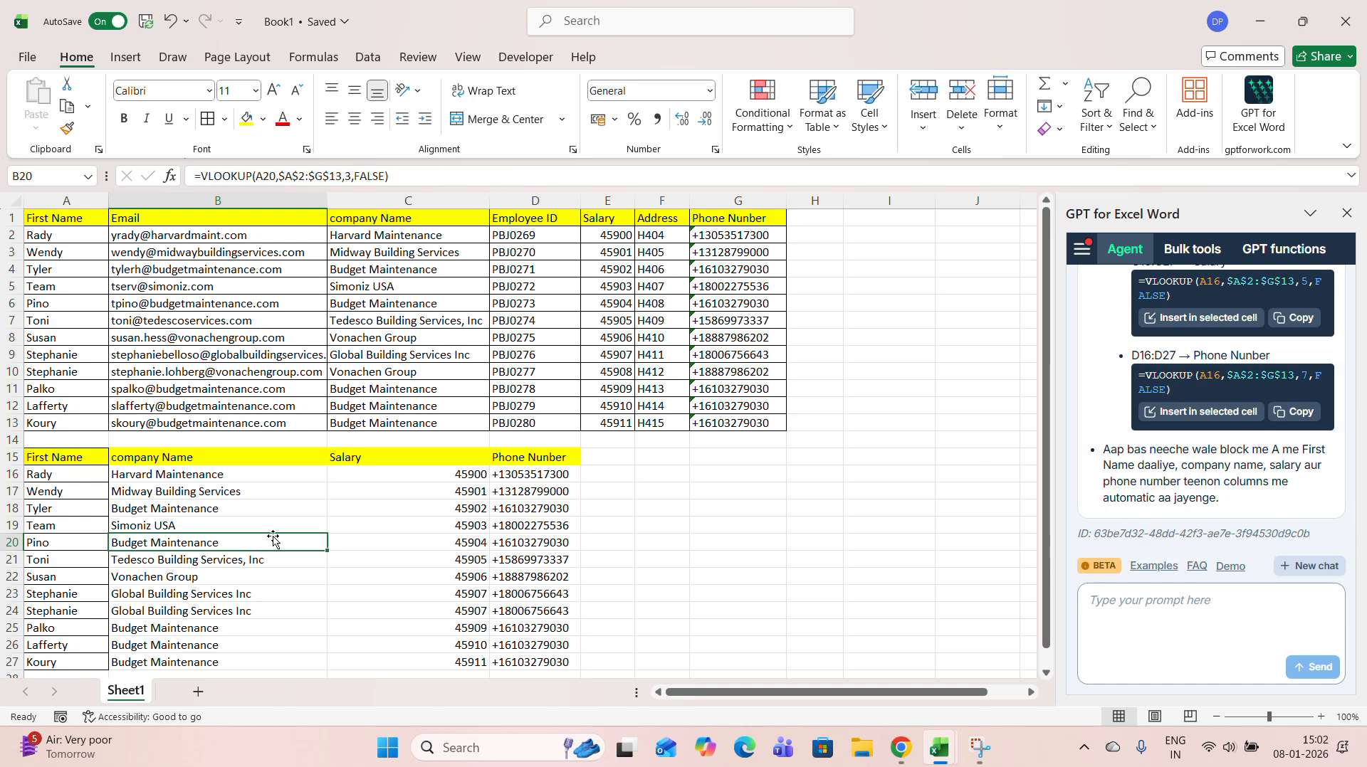
Review the company names, salaries and phone numbers returned in the lookup table A15:D27
drag(403, 475, 429, 642)
drag(542, 442, 555, 458)
scroll(571, 517, down, 2)
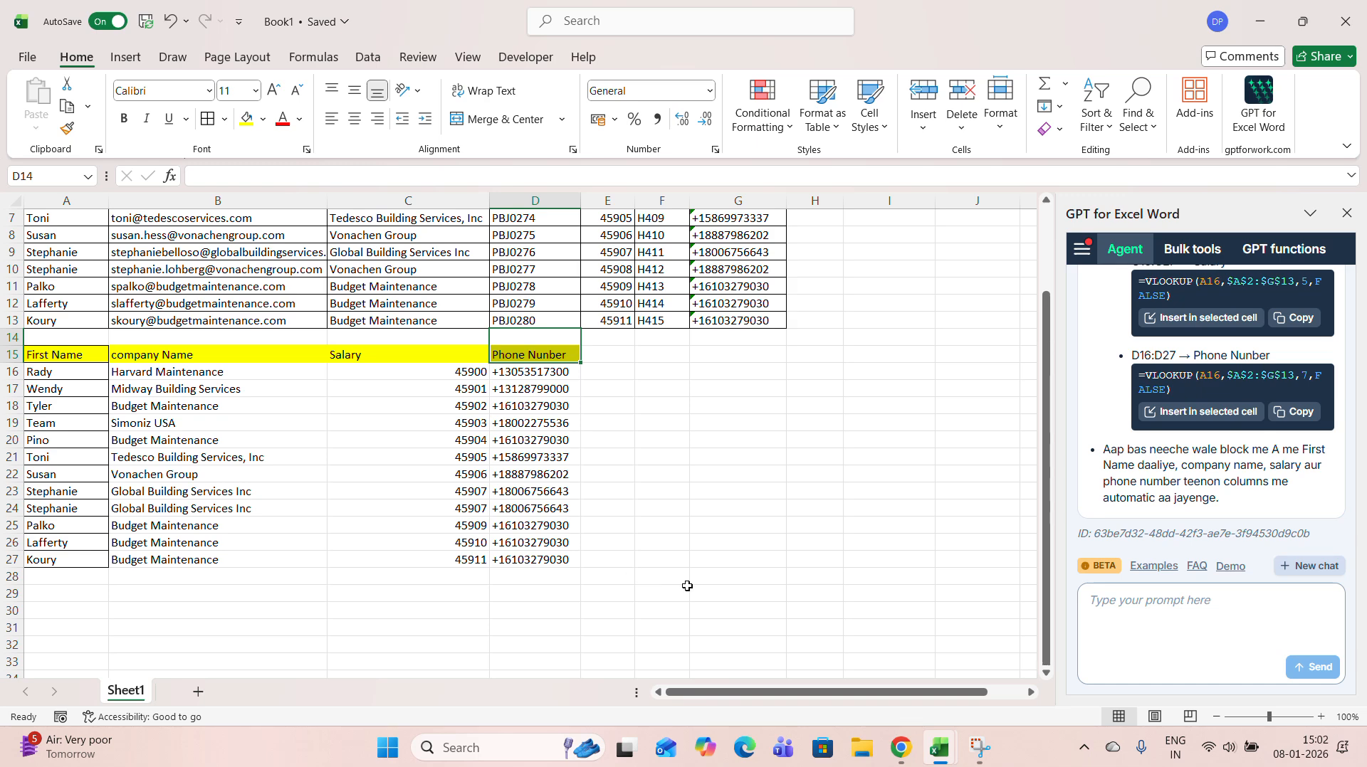
scroll(686, 588, up, 1)
click(98, 480)
drag(76, 413, 546, 608)
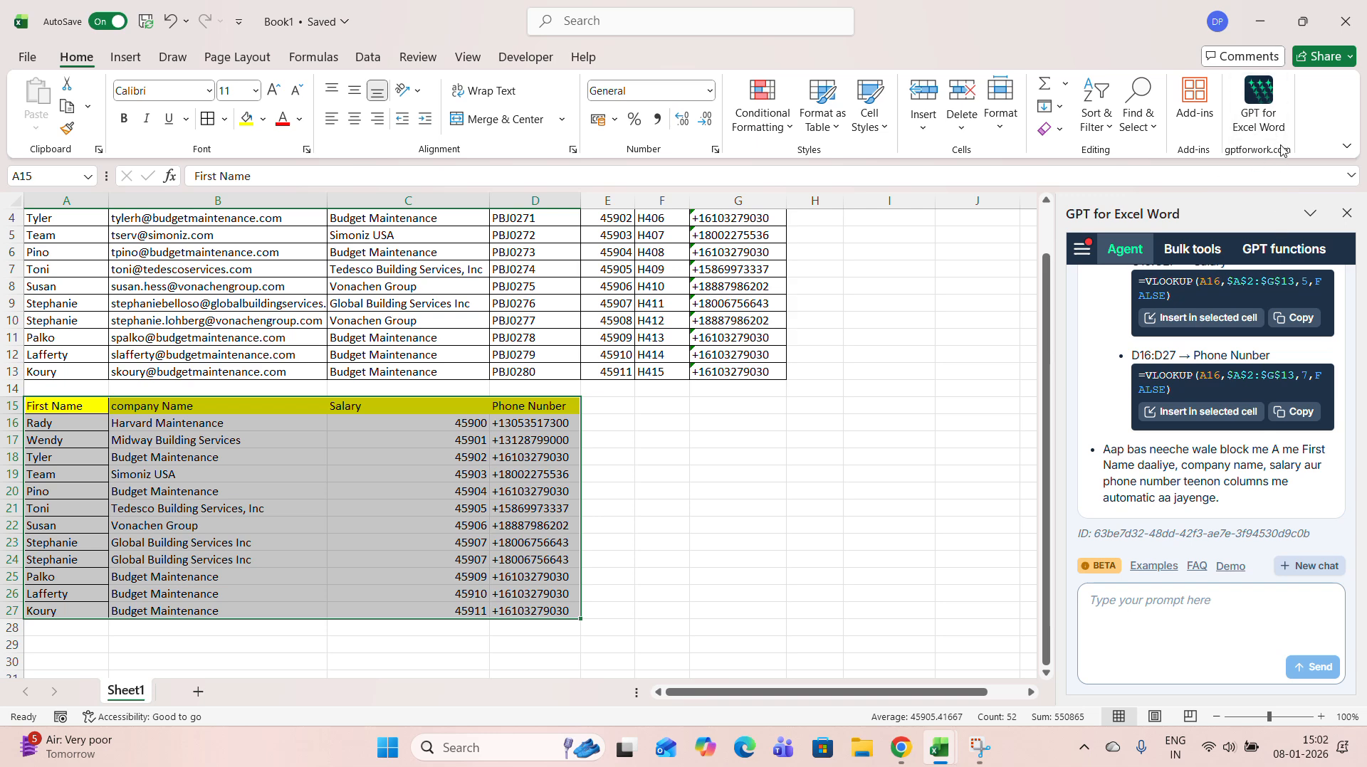
Browse the list of available Excel add-ins and return to the worksheet
click(1347, 146)
click(1302, 136)
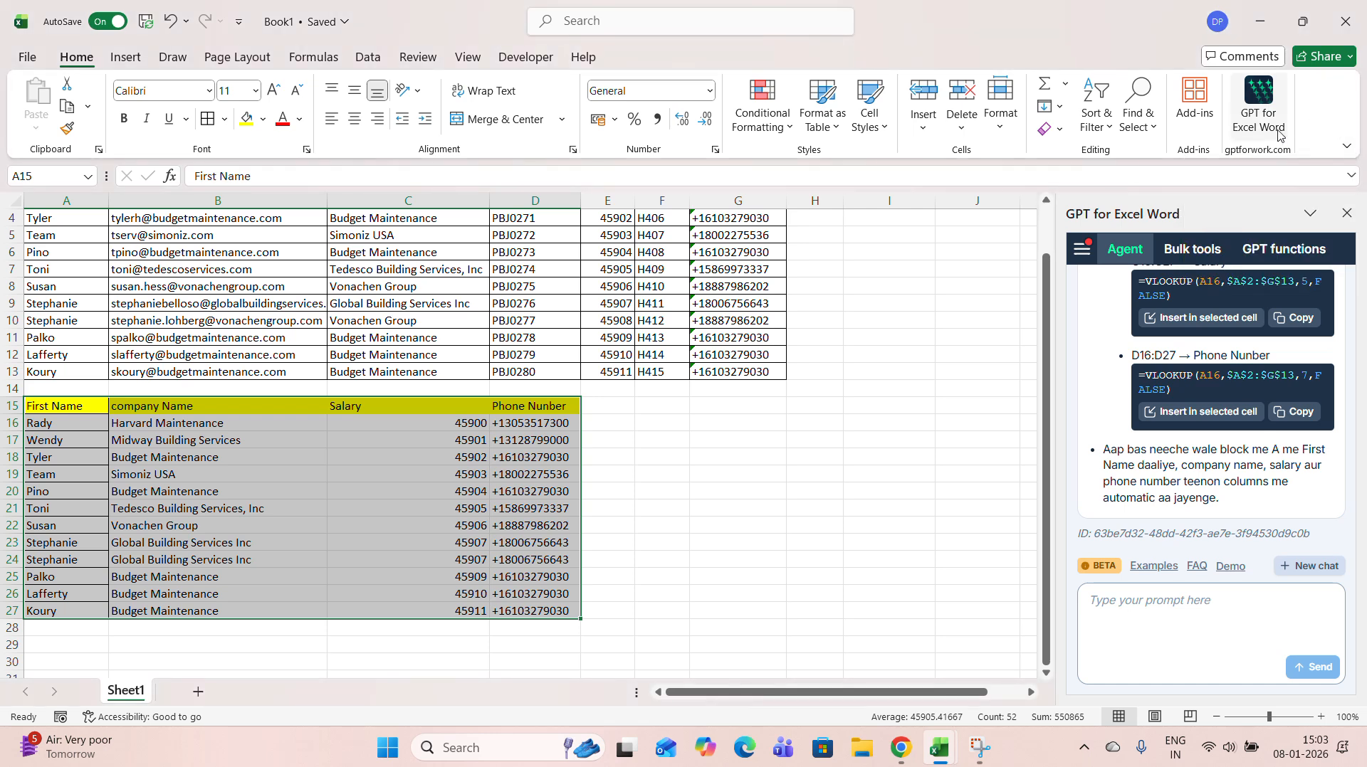
click(1206, 110)
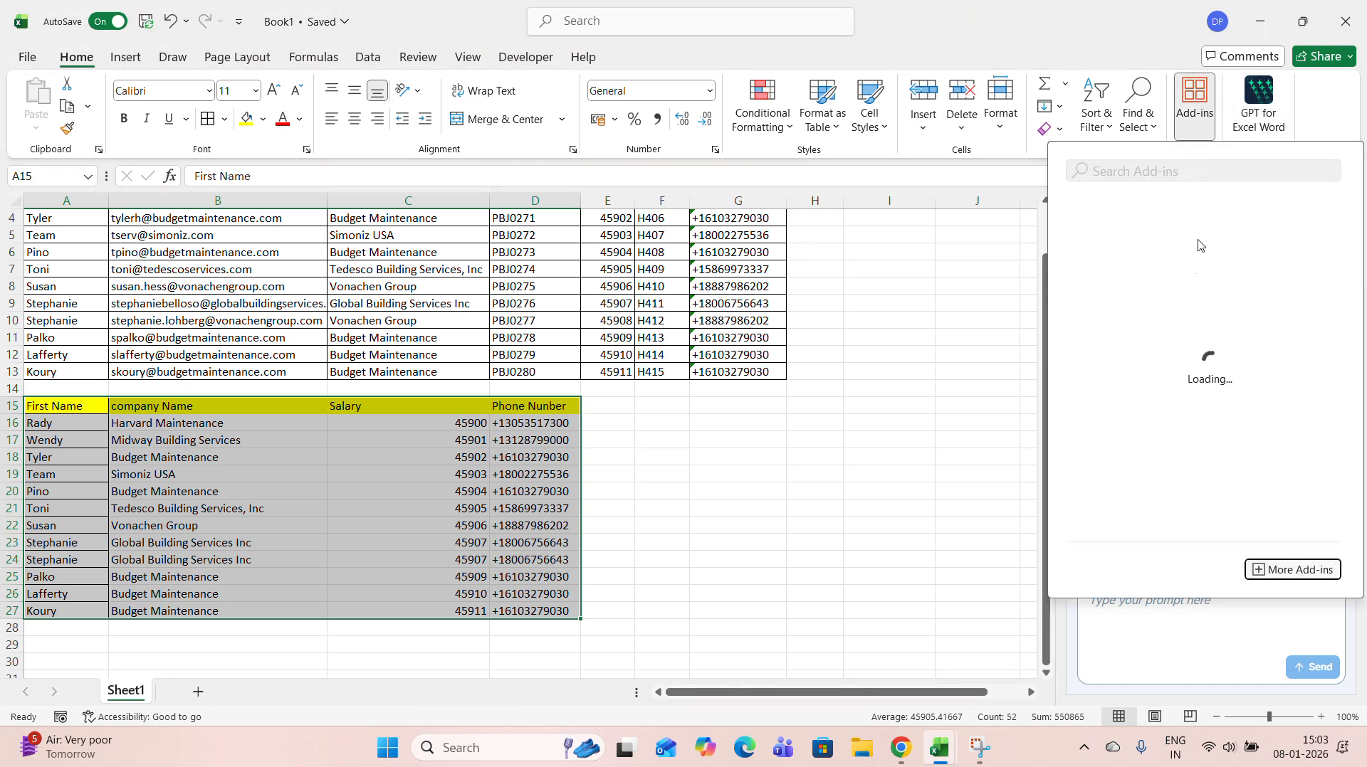
scroll(1221, 377, down, 3)
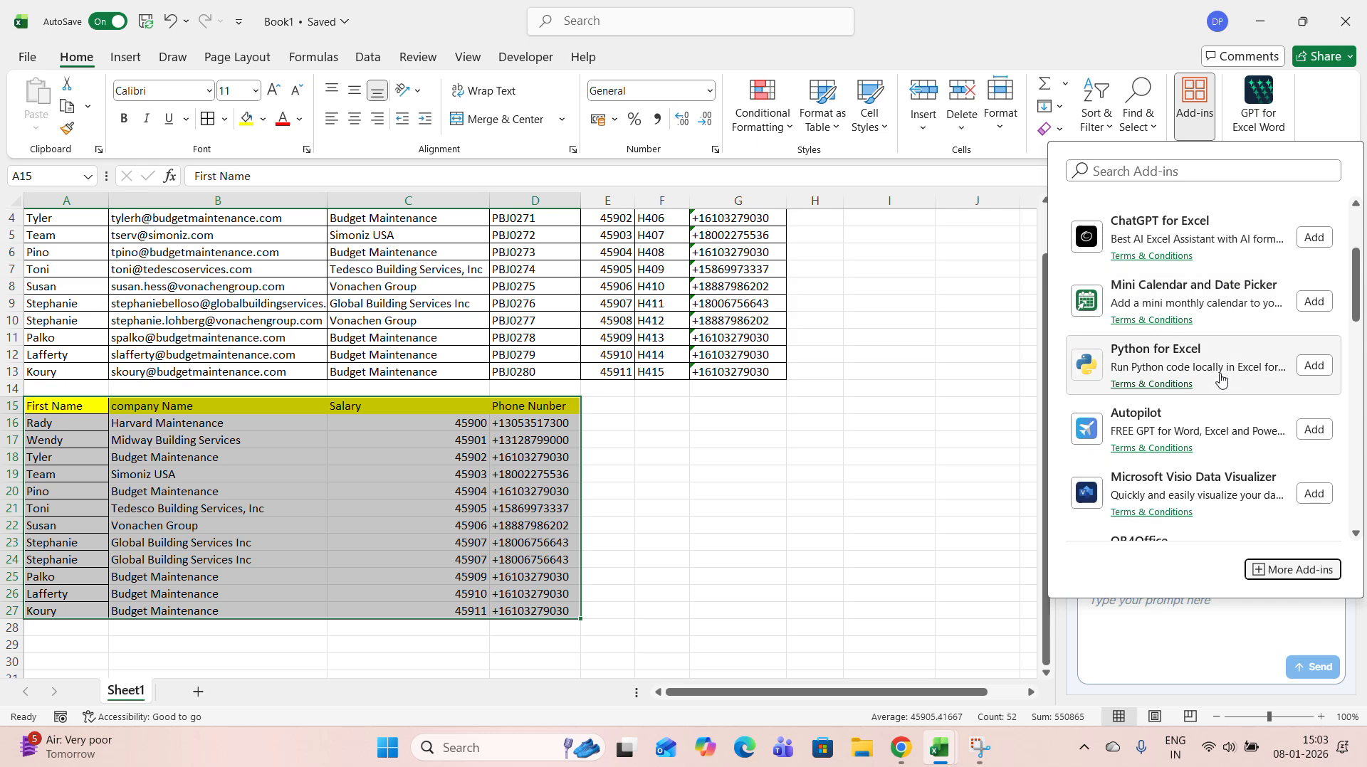
click(1031, 179)
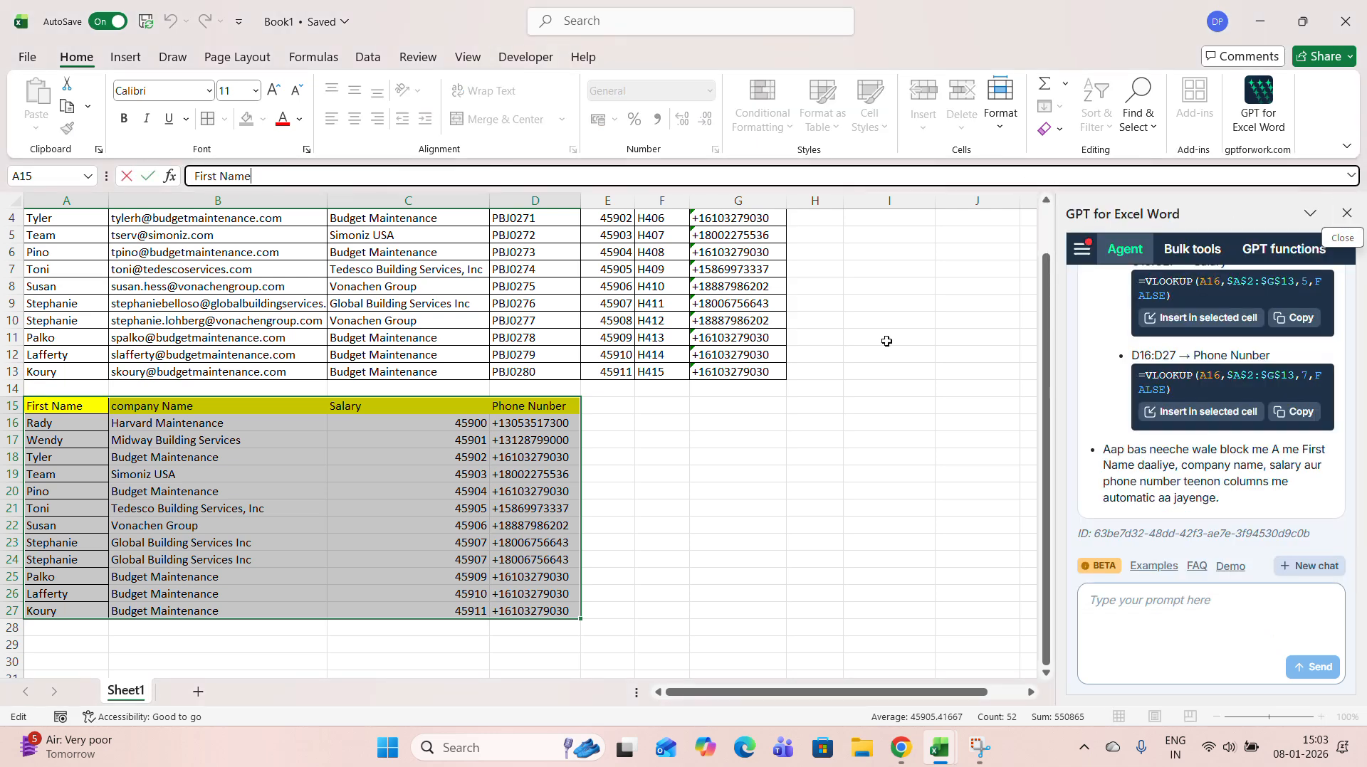
click(677, 447)
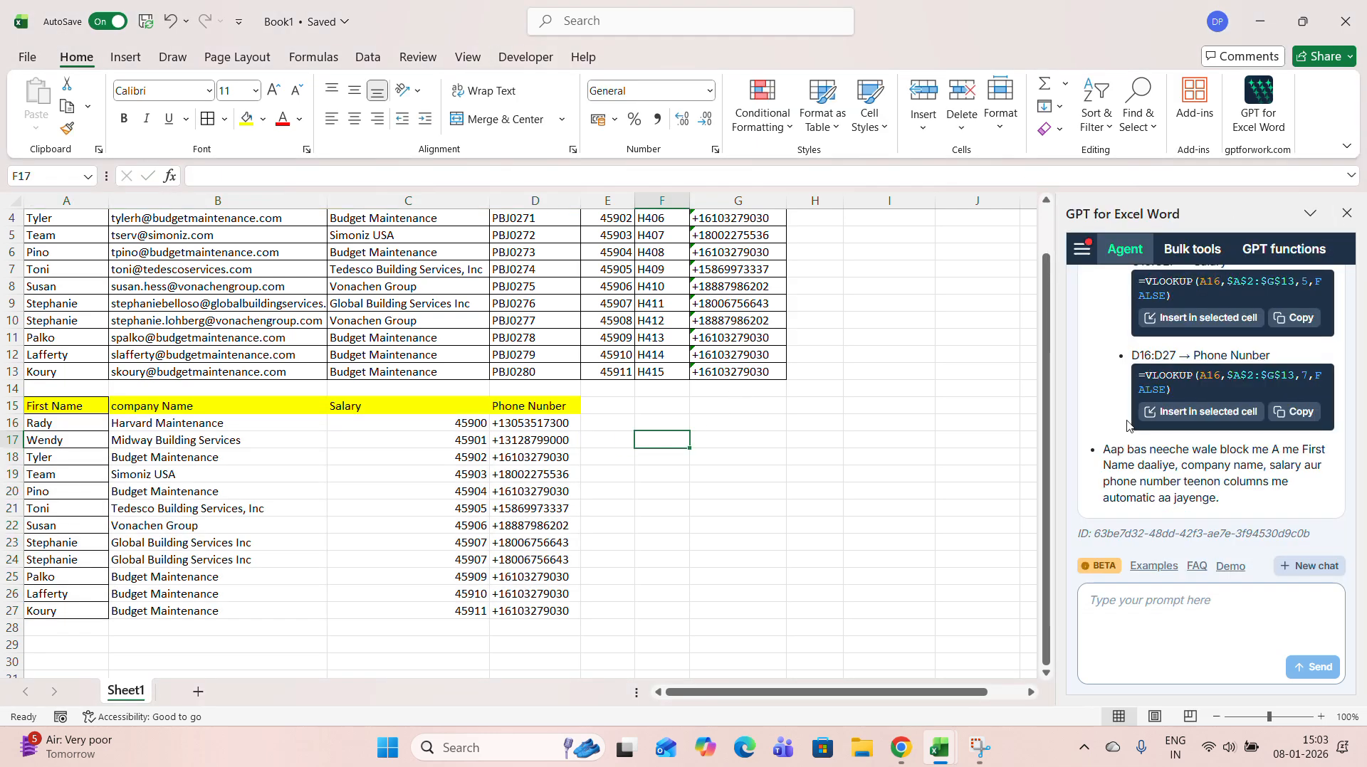